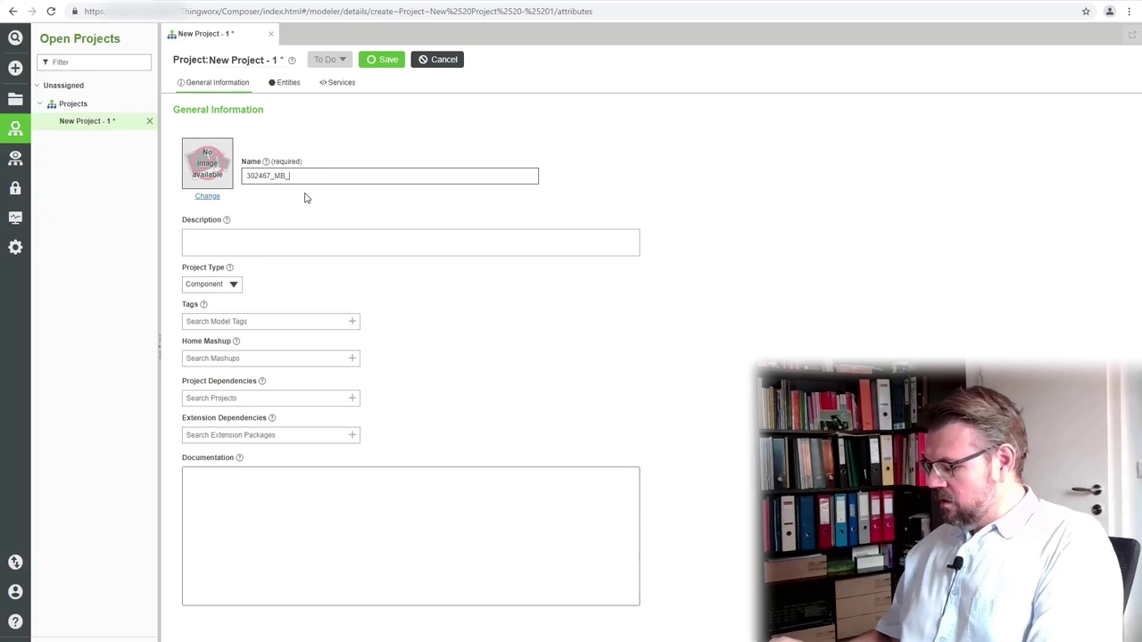
# Step: Complete the new project's name as 302467_MB_PEHE_EncoderRwad_Pr
pyautogui.write('PEHE_')
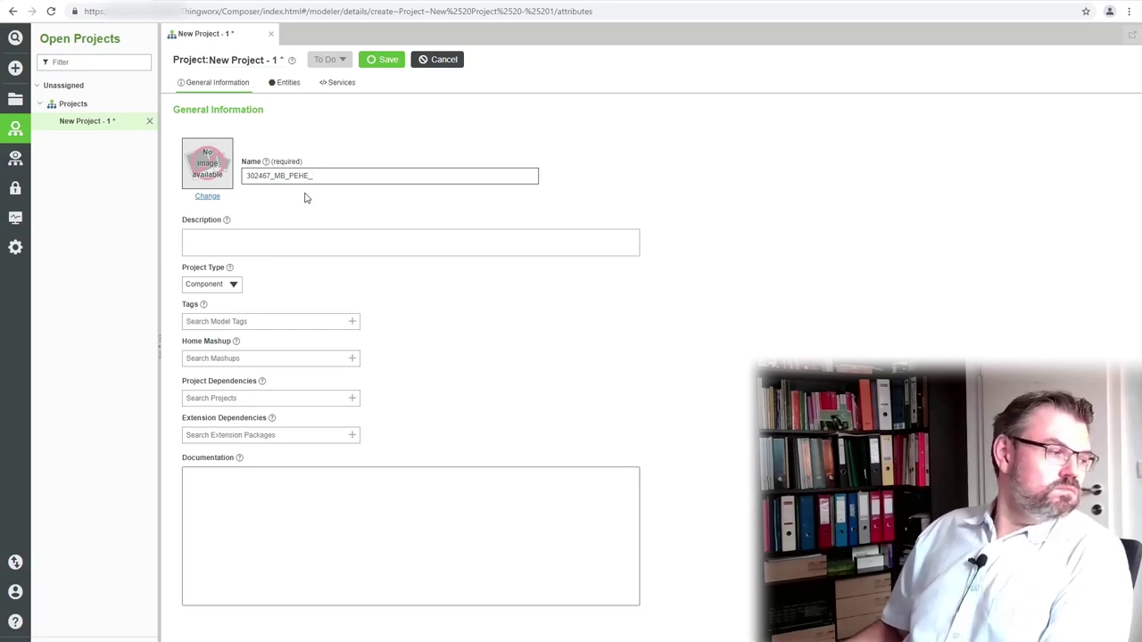
pyautogui.write('Wind')
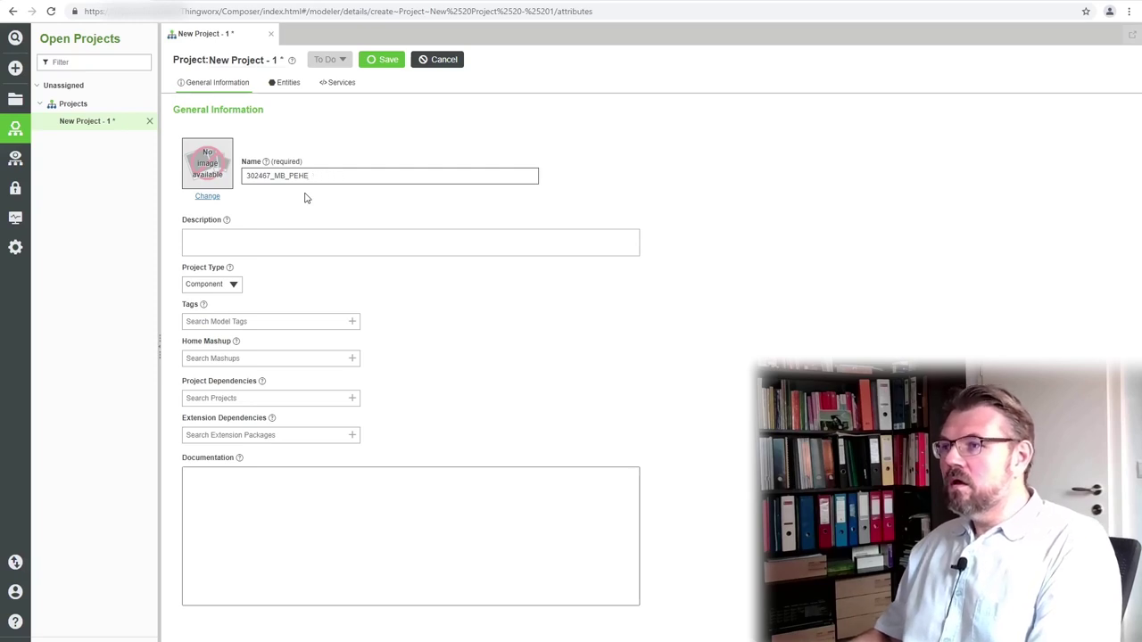
pyautogui.write('_Encoder')
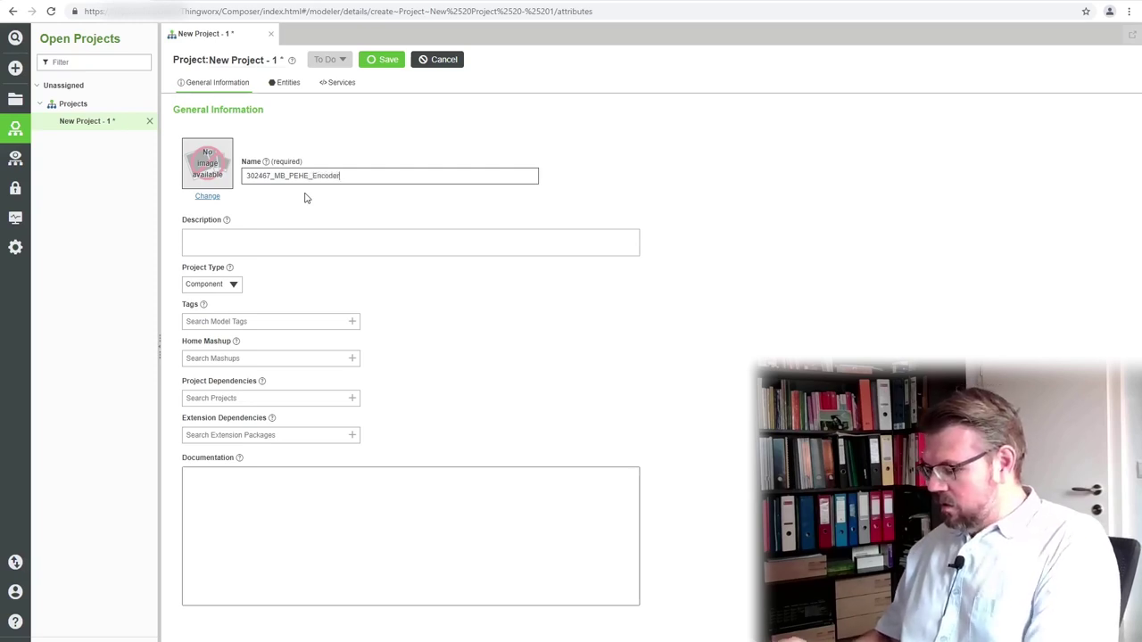
pyautogui.write('REad')
pyautogui.press('BackSpace')
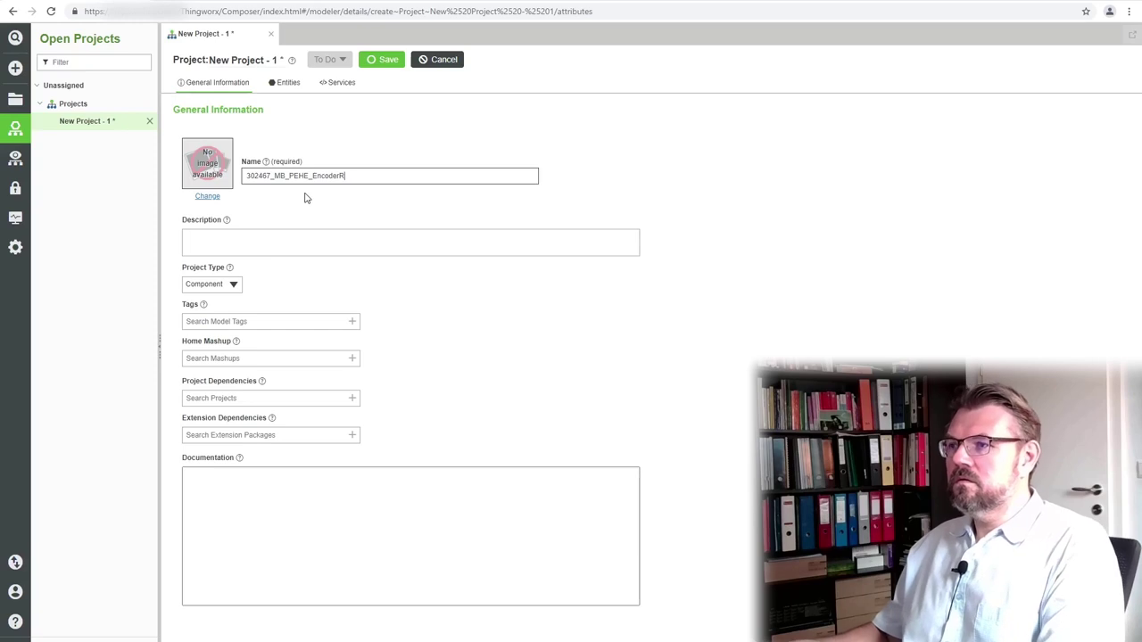
pyautogui.write('wad_Pr')
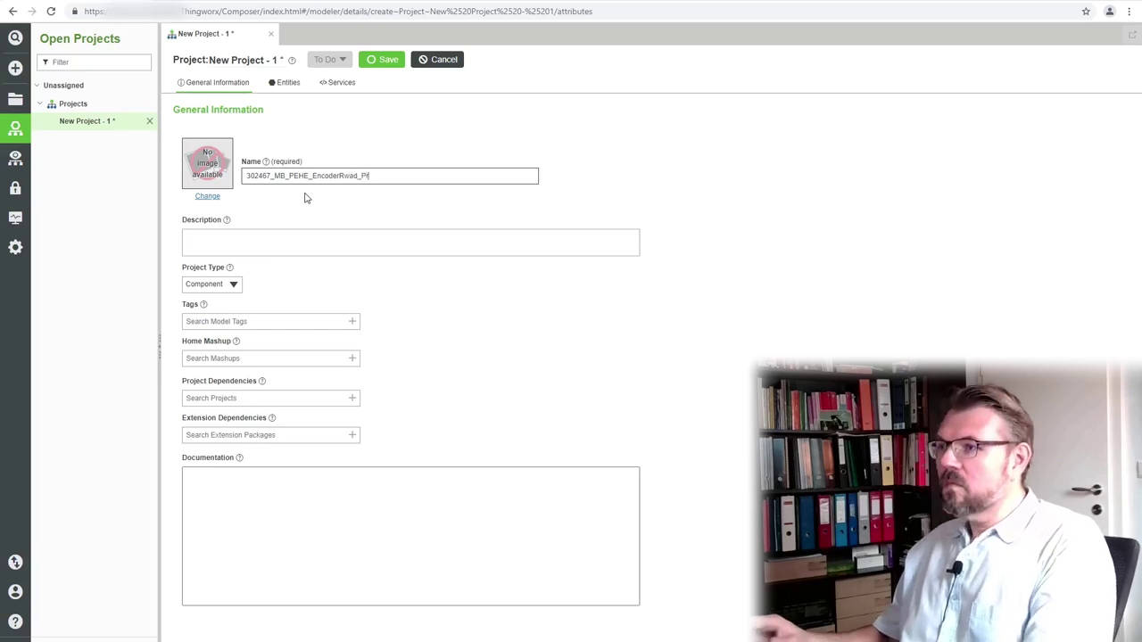
# Step: Describe the project as "Reading an Encodervalue from MQTT" and save it
pyautogui.click(258, 239)
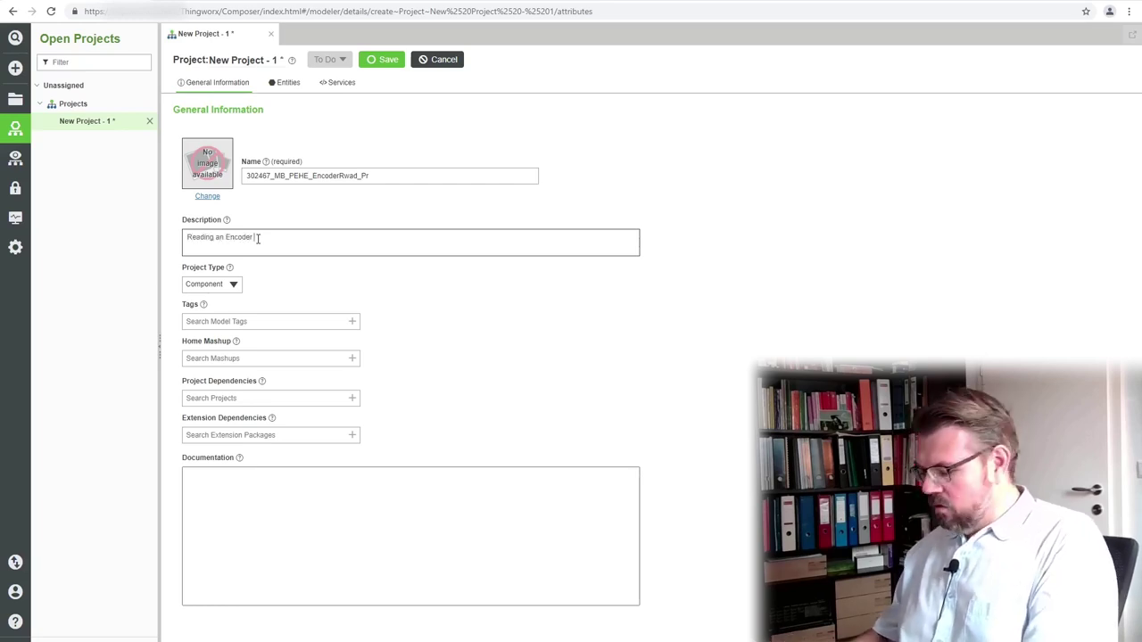
pyautogui.write('w')
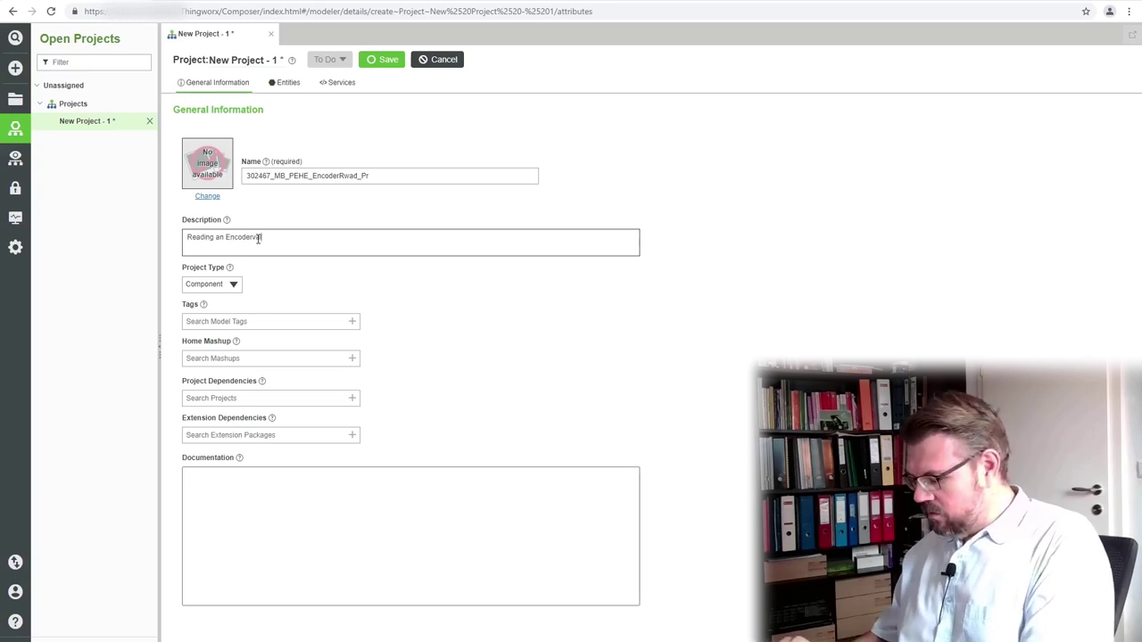
pyautogui.write('alue from MQ')
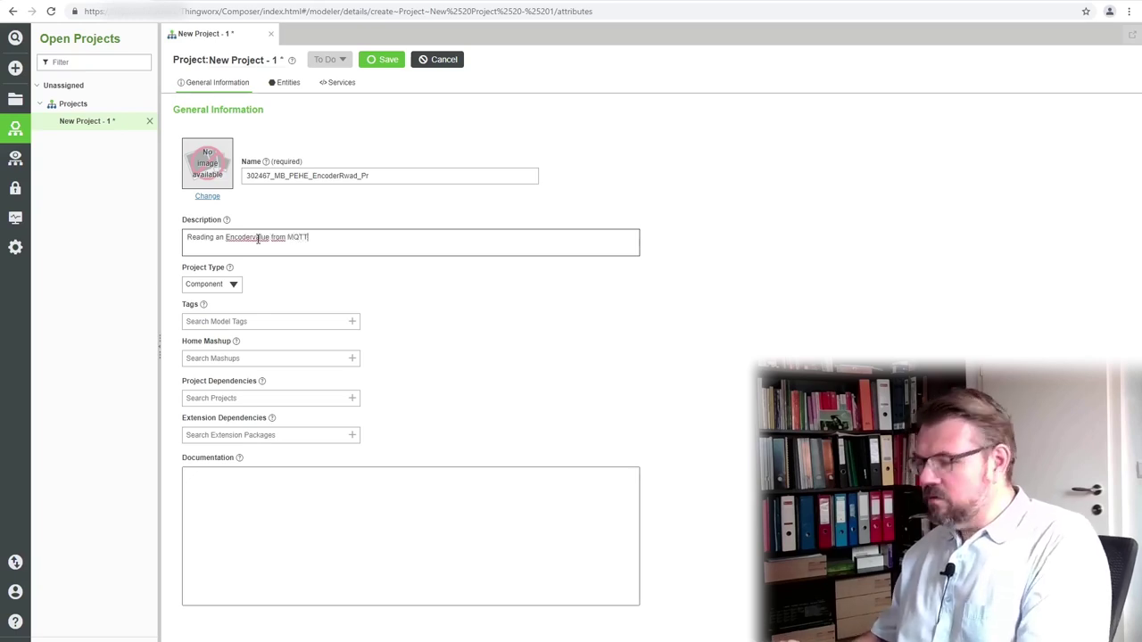
pyautogui.write('TT')
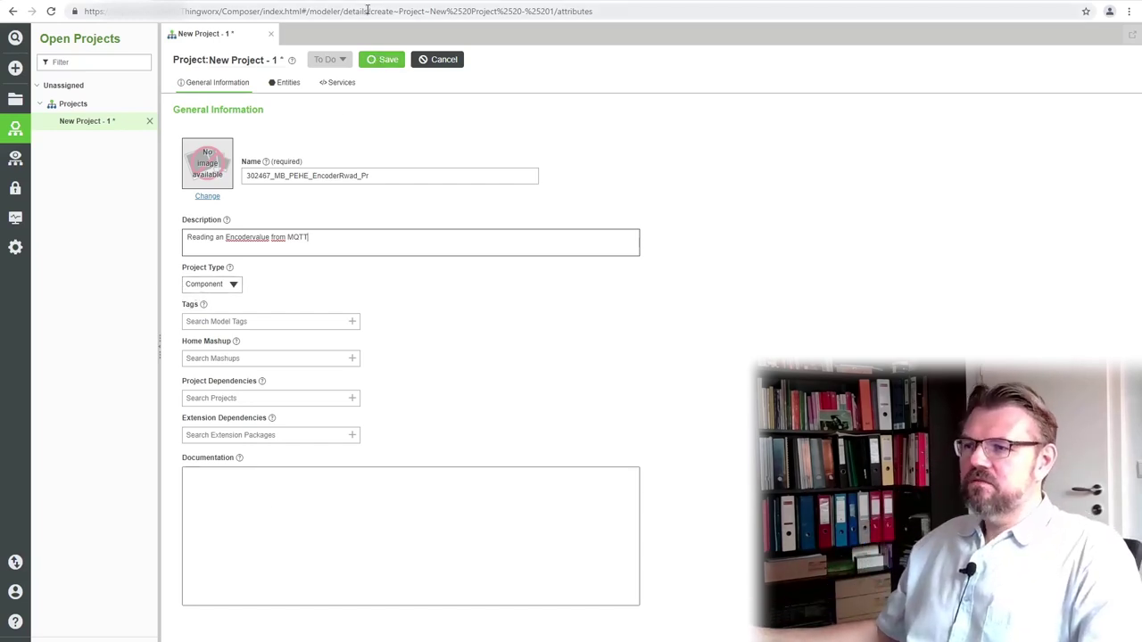
pyautogui.click(383, 58)
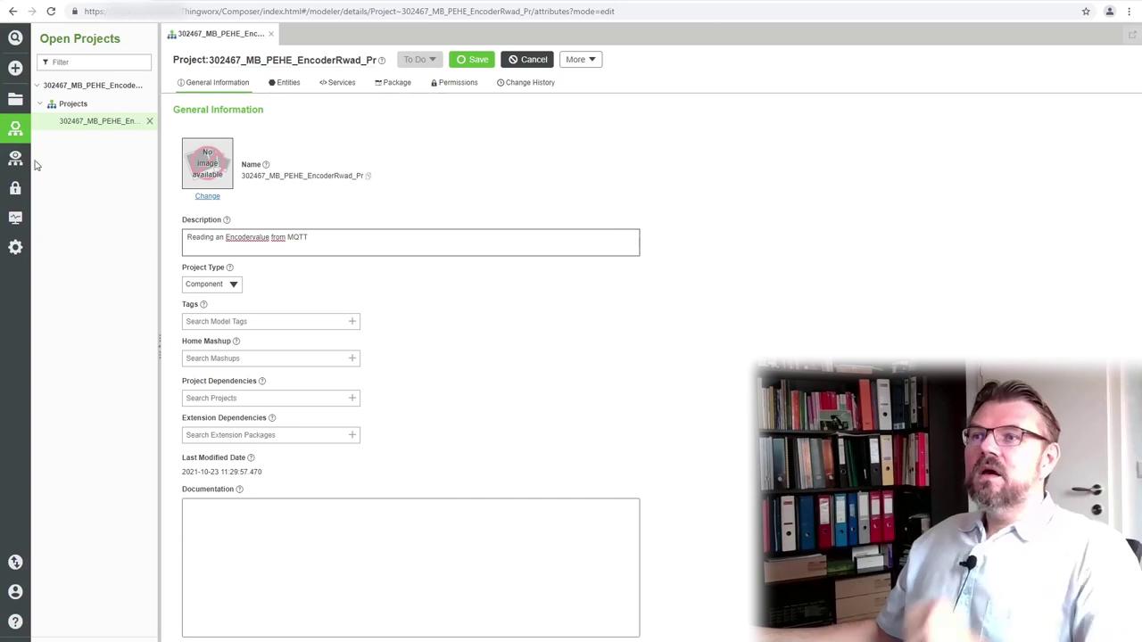
# Step: Create a new Thing and name it 302467_MB_PEHE_REadEncoder_Th
pyautogui.click(15, 100)
pyautogui.moveTo(120, 147)
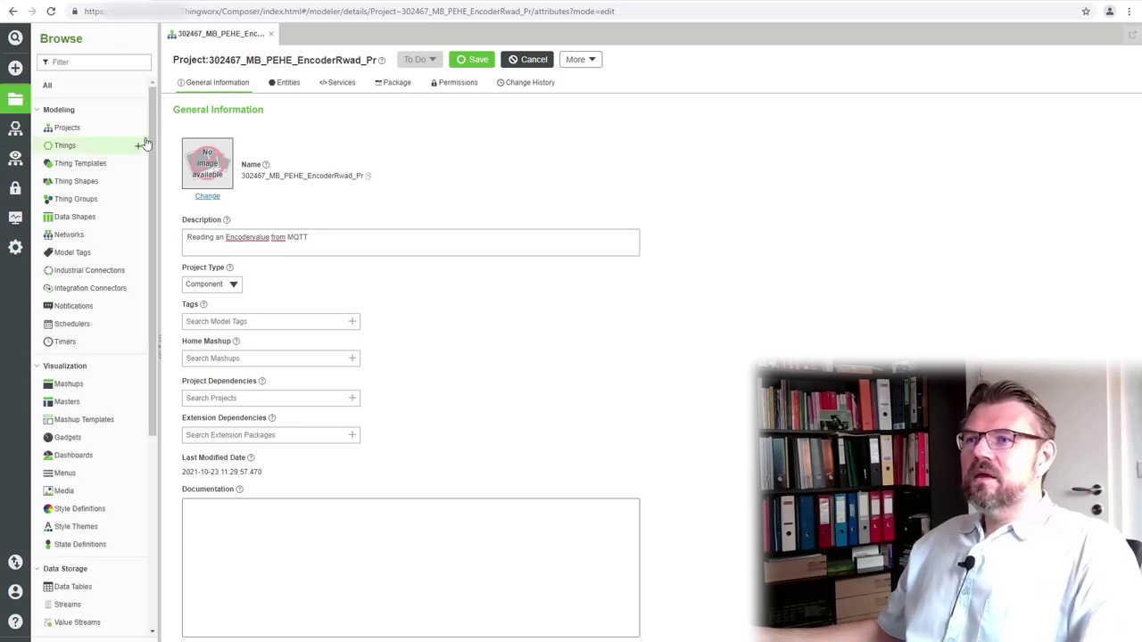
pyautogui.click(140, 148)
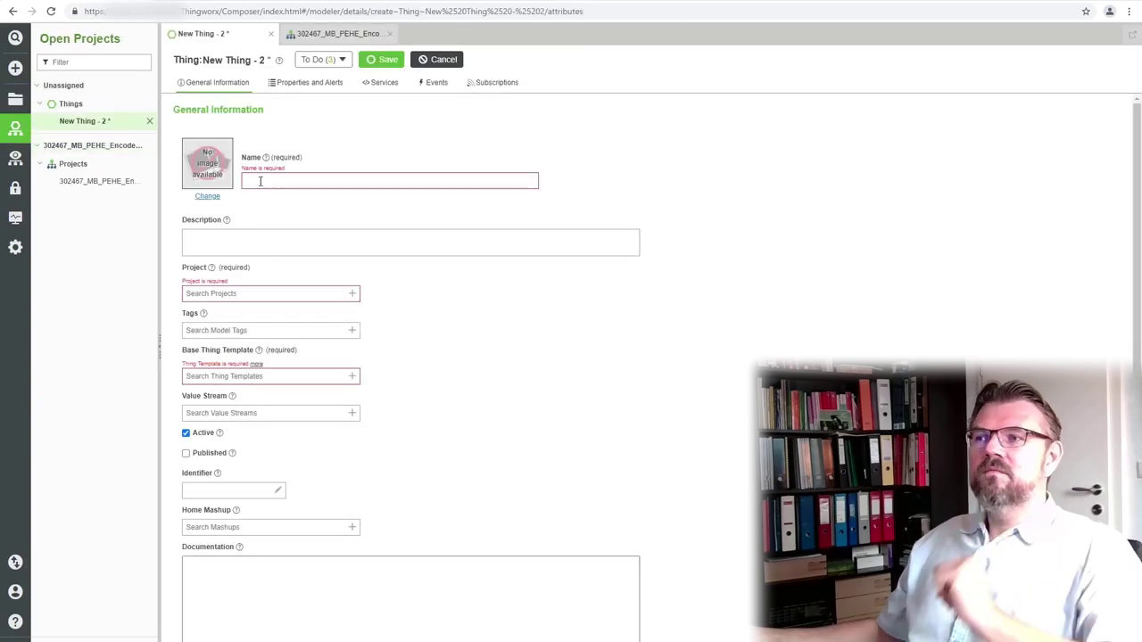
pyautogui.write('302467_MB_PEHE_REadEncoder_Th')
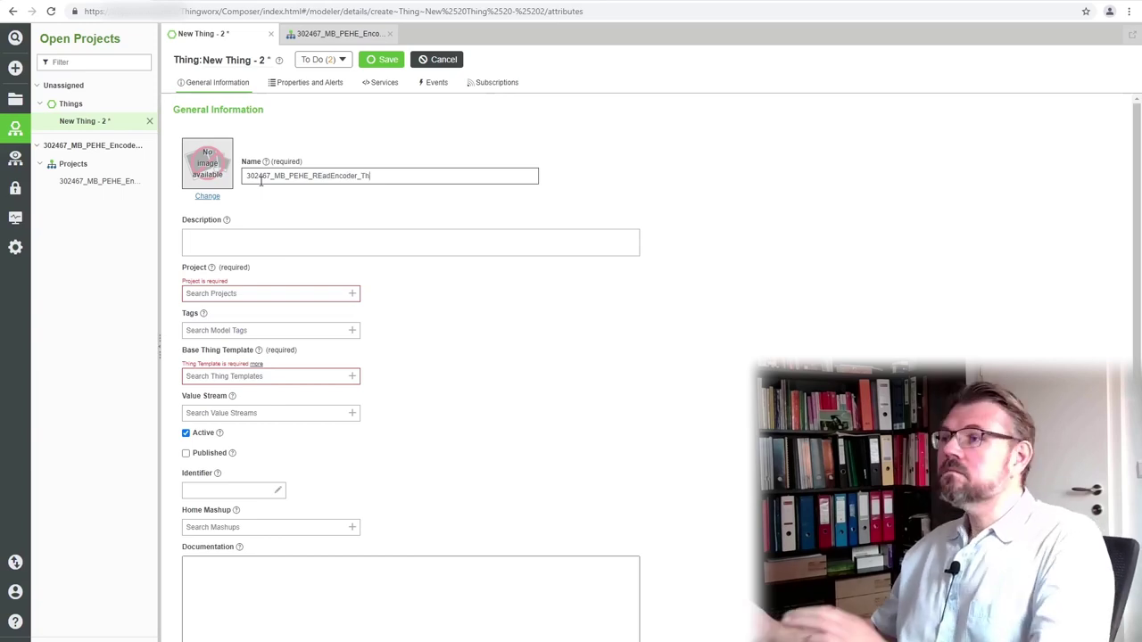
# Step: Change the new Thing's name to 302467_MB_PEHE_EncoderRead_Th
pyautogui.click(351, 293)
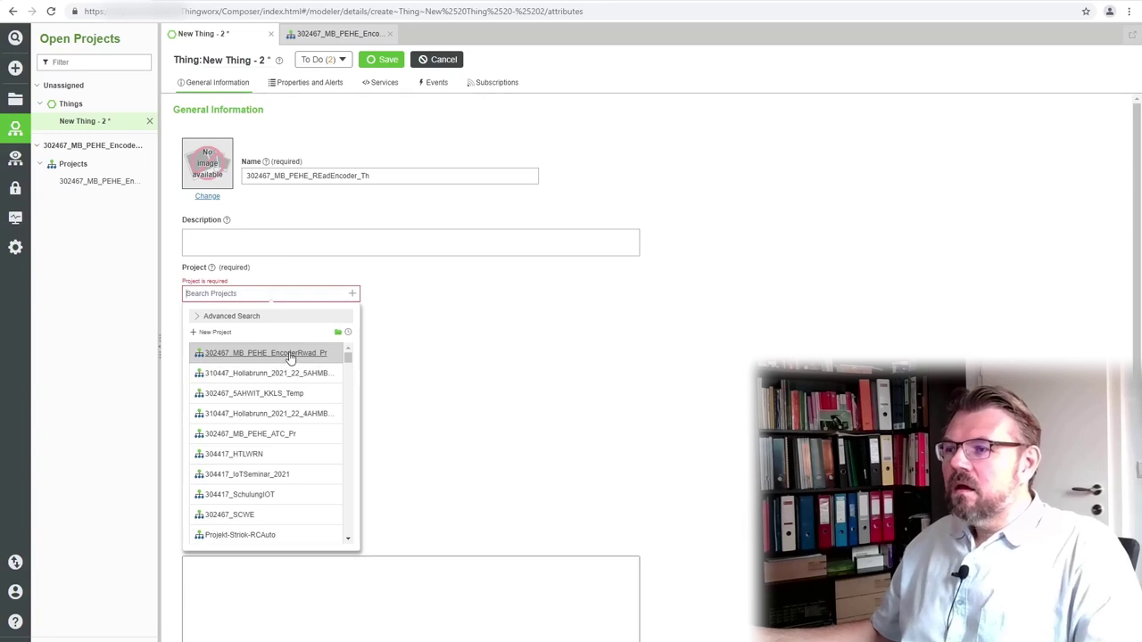
pyautogui.moveTo(312, 176); pyautogui.dragTo(358, 175)
pyautogui.write('Encoder')
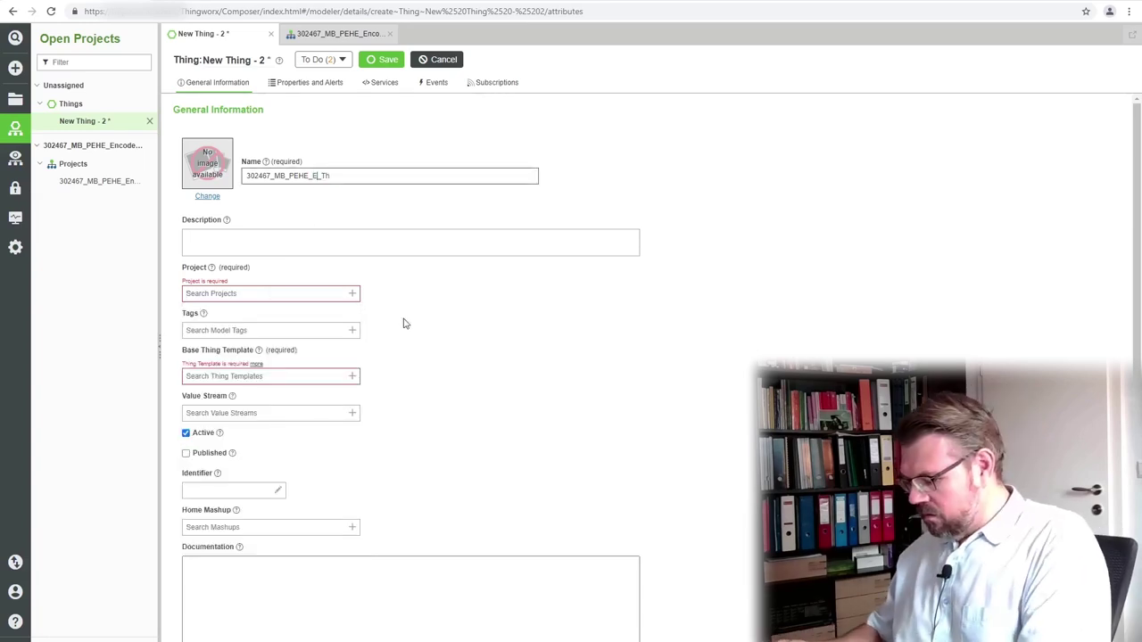
pyautogui.write('REad')
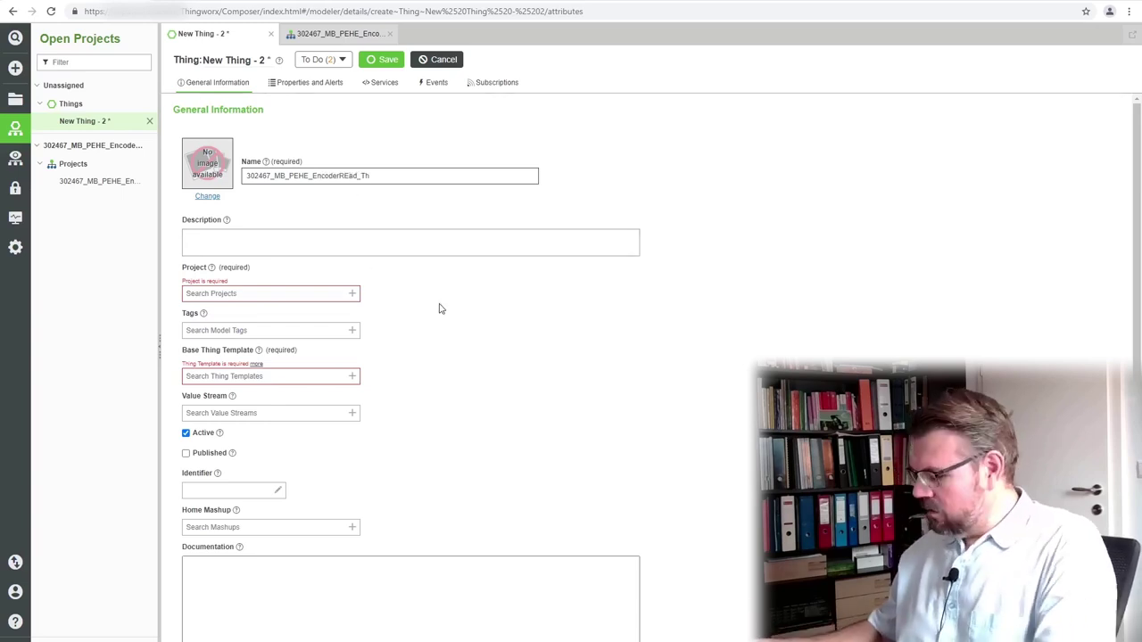
pyautogui.press('Left')
pyautogui.press('Left')
pyautogui.press('BackSpace')
pyautogui.write('e')
# Step: Create another project with the correctly spelled name 302467_MB_PEHE_EncoderRead_Pr
pyautogui.click(352, 294)
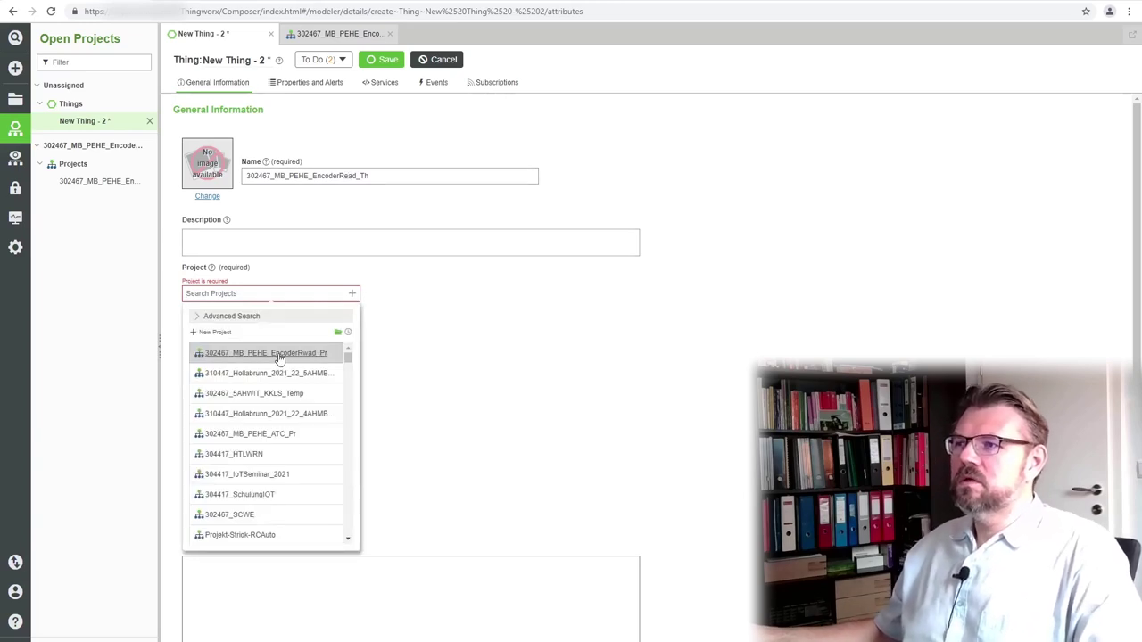
pyautogui.click(328, 37)
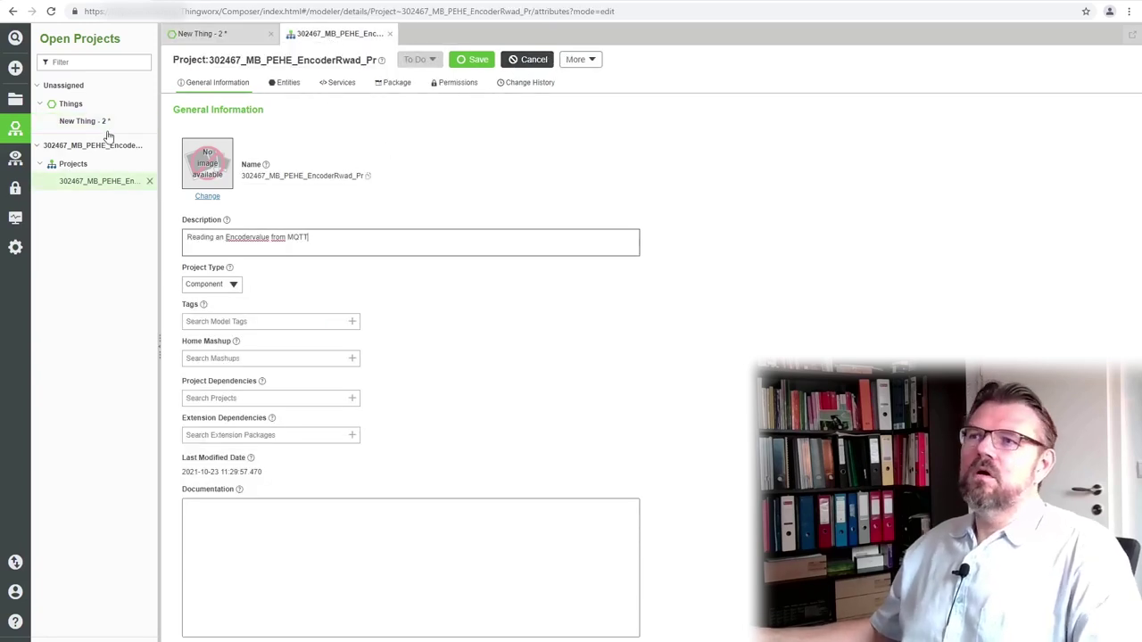
pyautogui.click(15, 68)
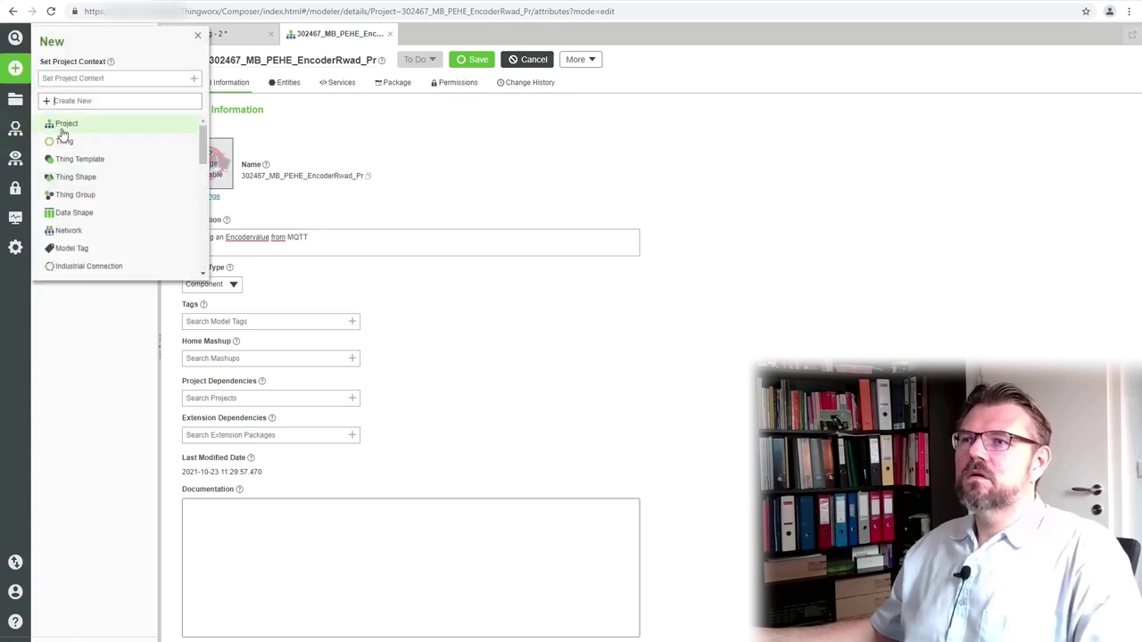
pyautogui.click(64, 127)
pyautogui.click(270, 178)
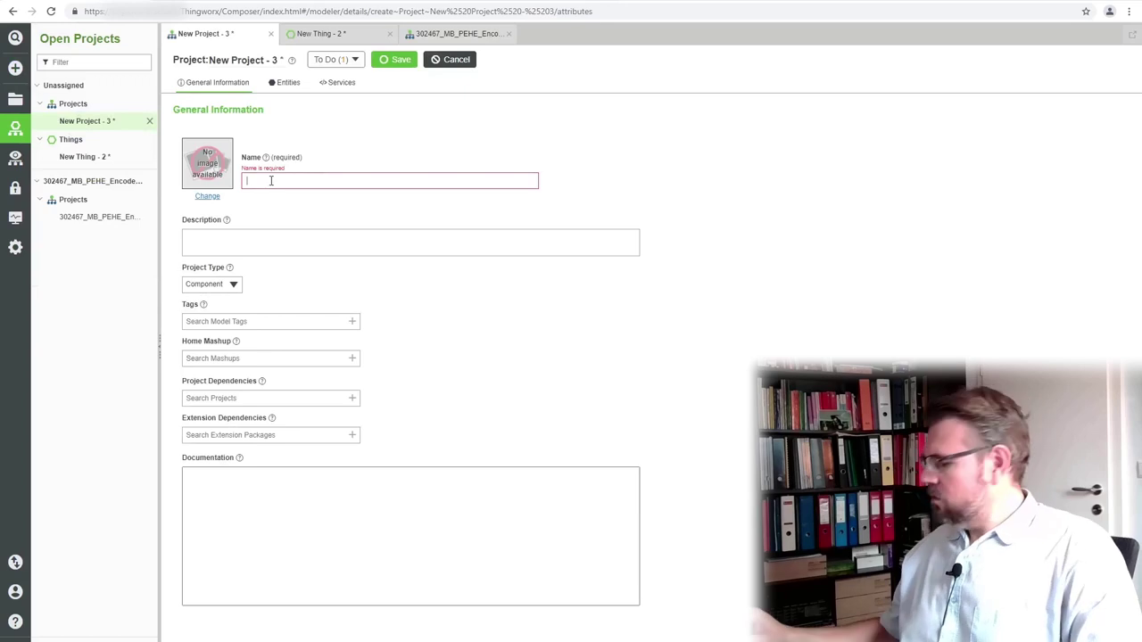
pyautogui.write('32467')
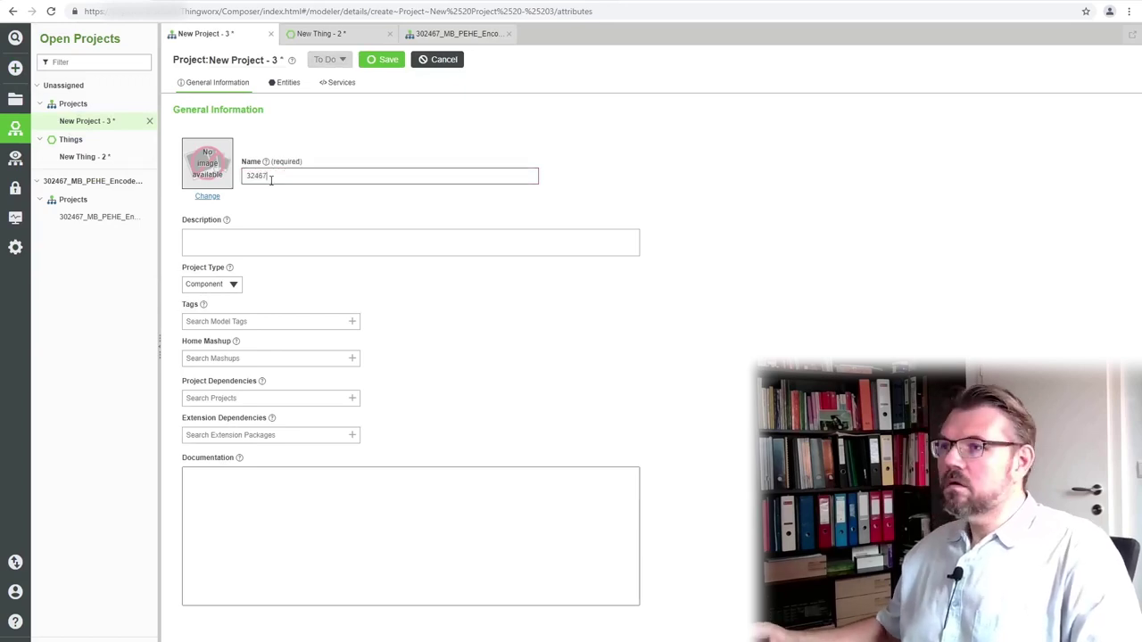
pyautogui.press('Left')
pyautogui.write('0')
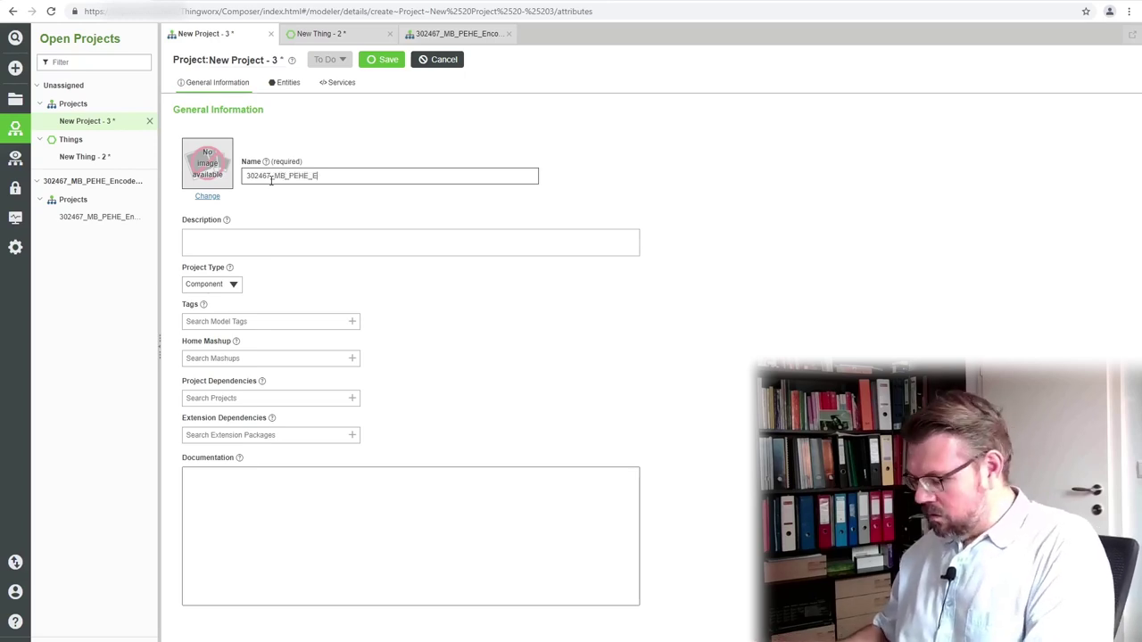
pyautogui.write('RE')
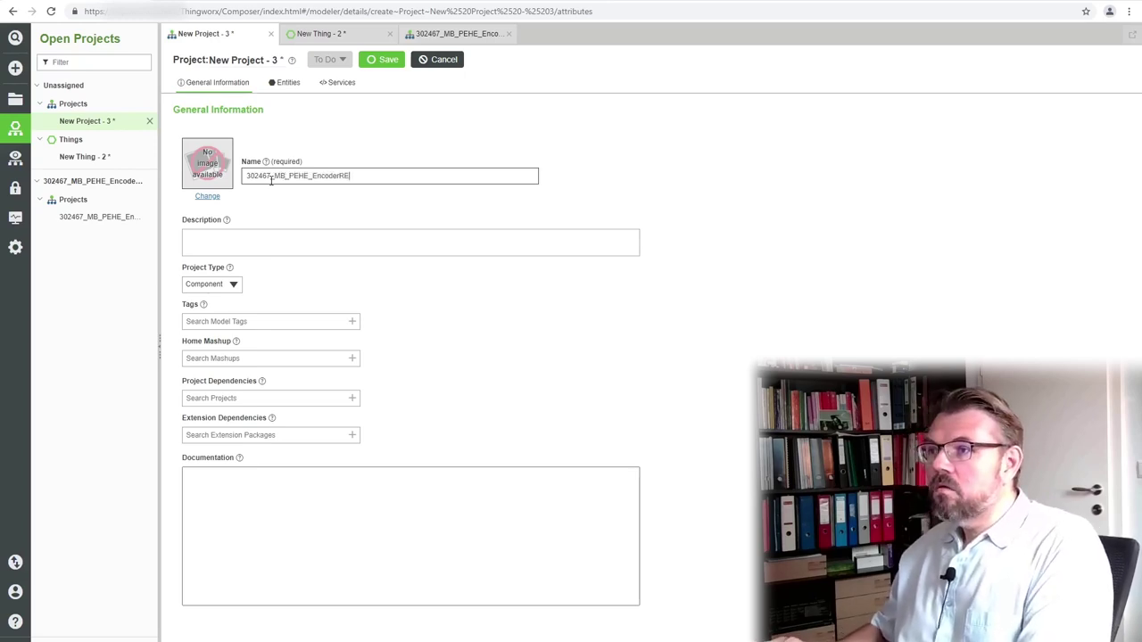
pyautogui.press('BackSpace')
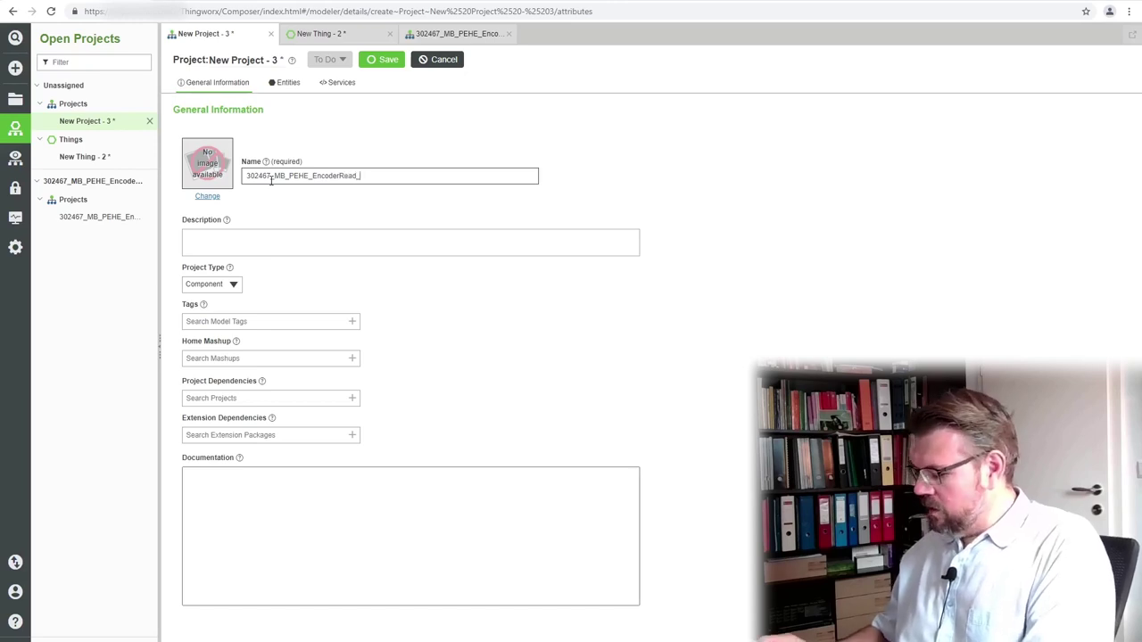
# Step: Describe the EncoderRead project as "Read an Encoder value from MQTT Broker" and save it
pyautogui.click(231, 234)
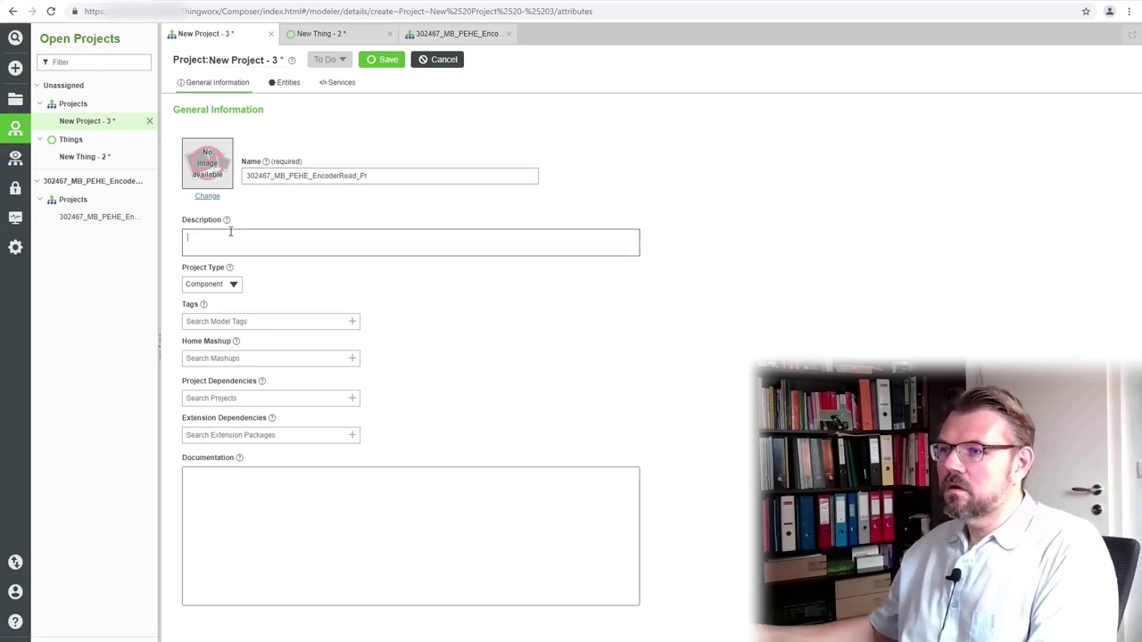
pyautogui.write('Read an ')
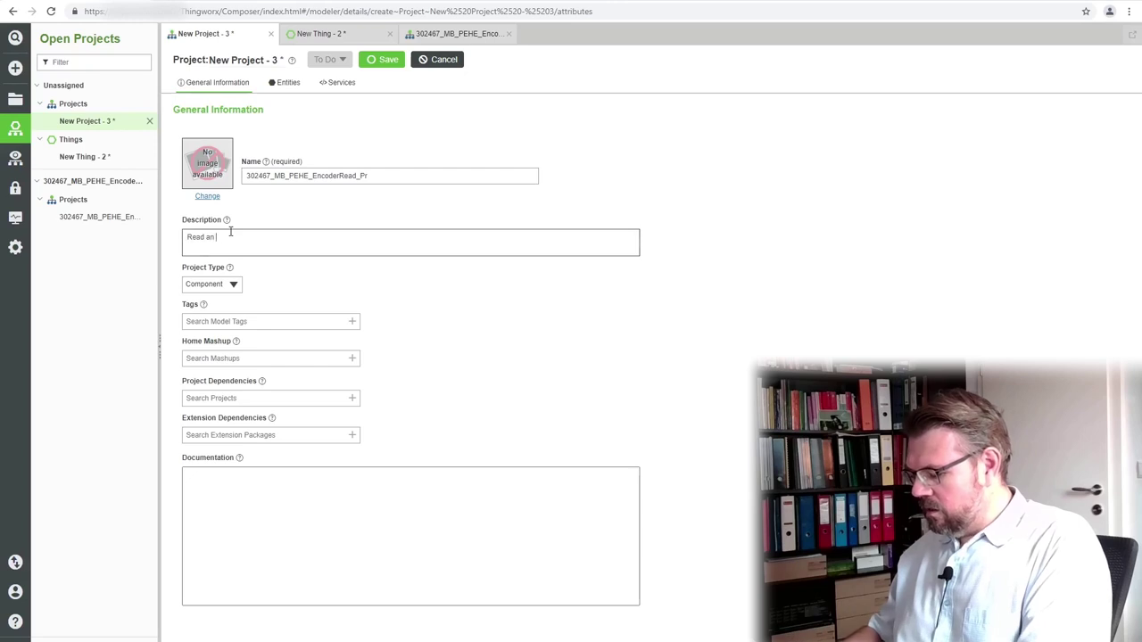
pyautogui.write('Encoder value ')
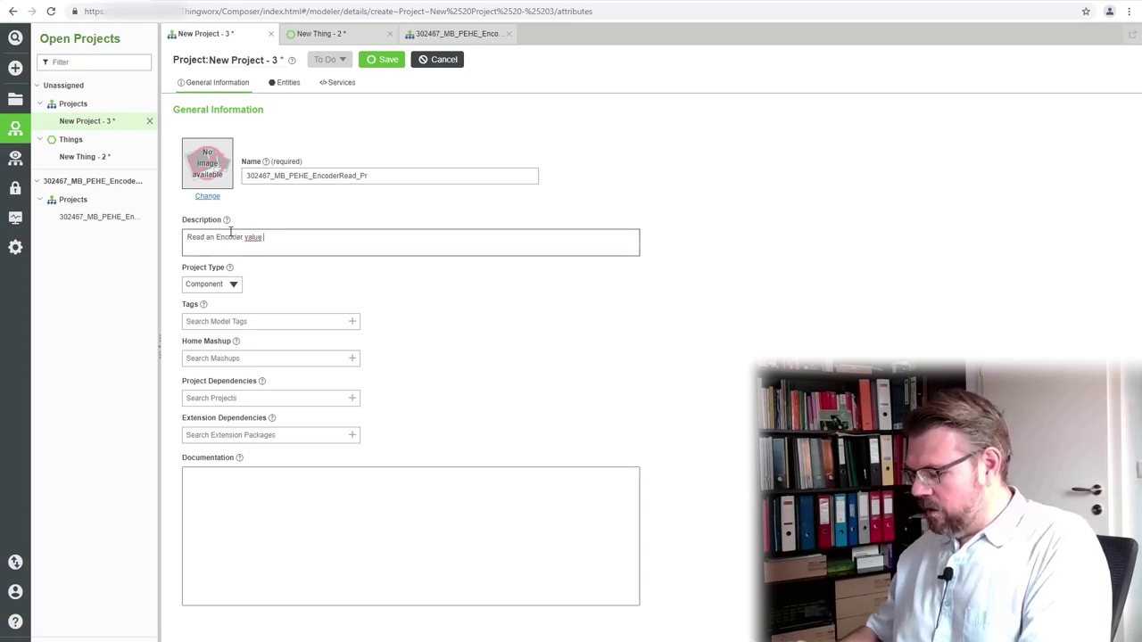
pyautogui.write('from MQTT')
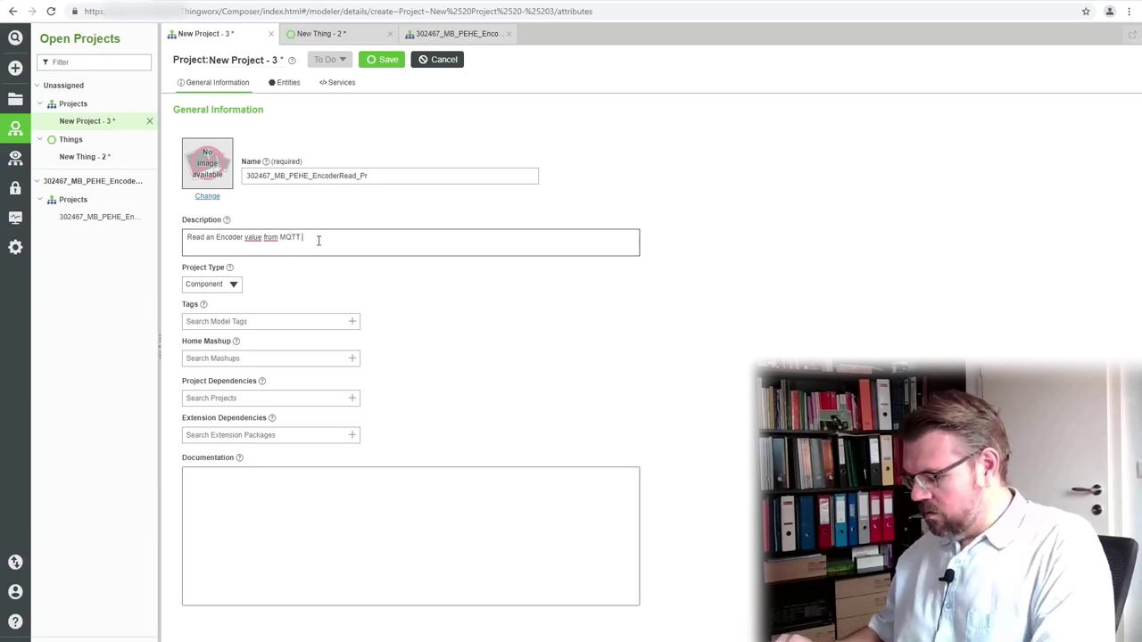
pyautogui.write('Brok')
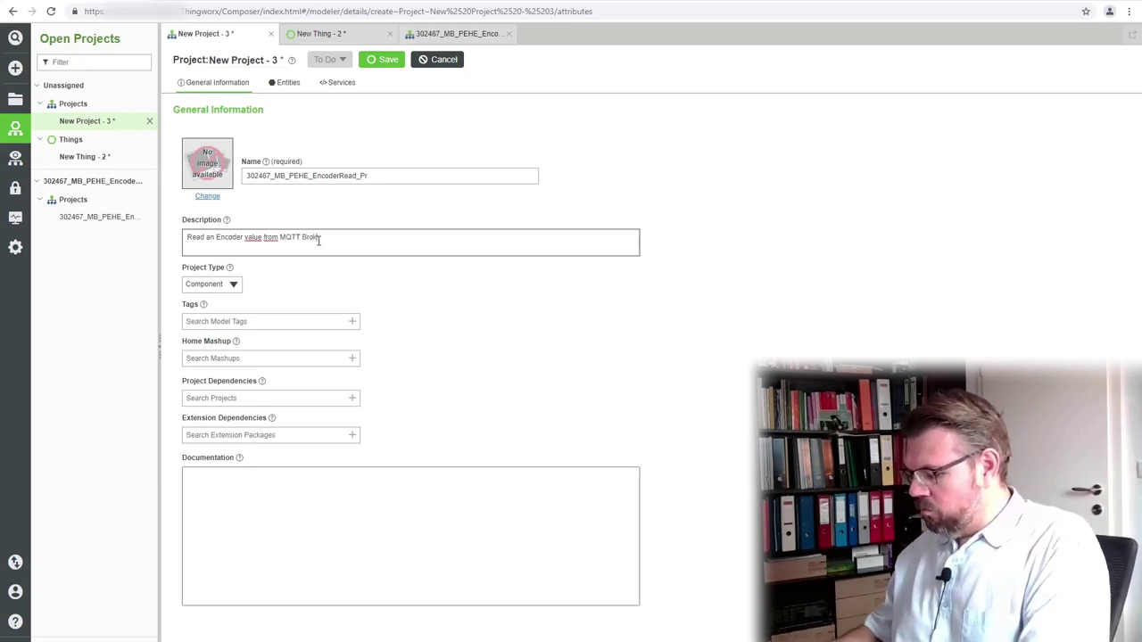
pyautogui.write('er')
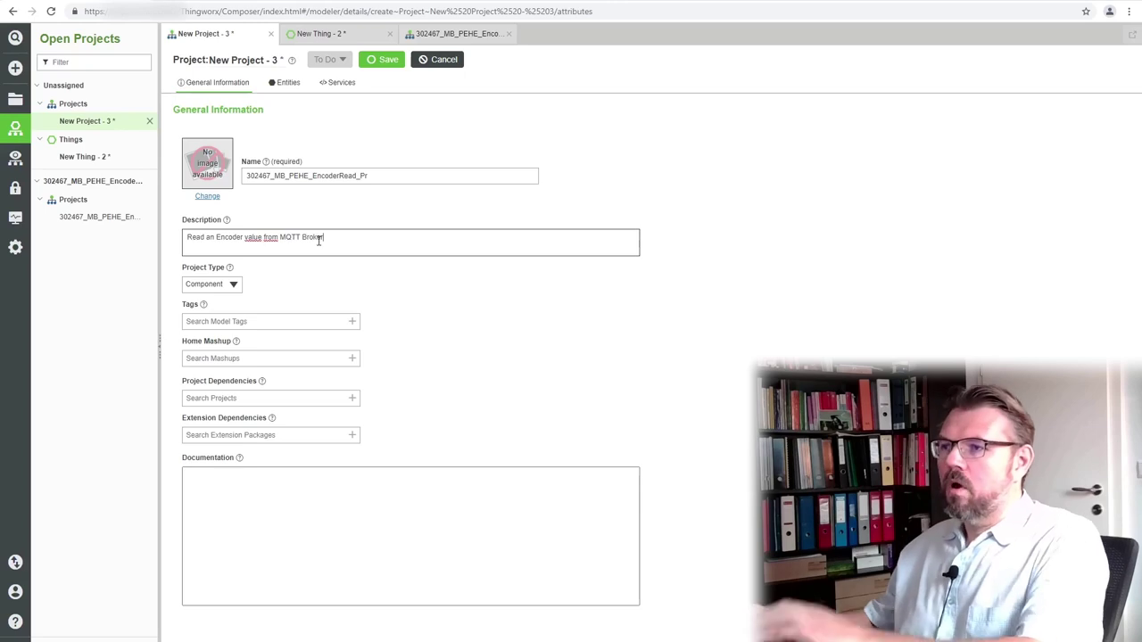
pyautogui.click(384, 60)
# Step: Assign the unsaved Thing to project 302467_MB_PEHE_EncoderRead_Pr and close the misspelled EncoderRwad project
pyautogui.click(318, 33)
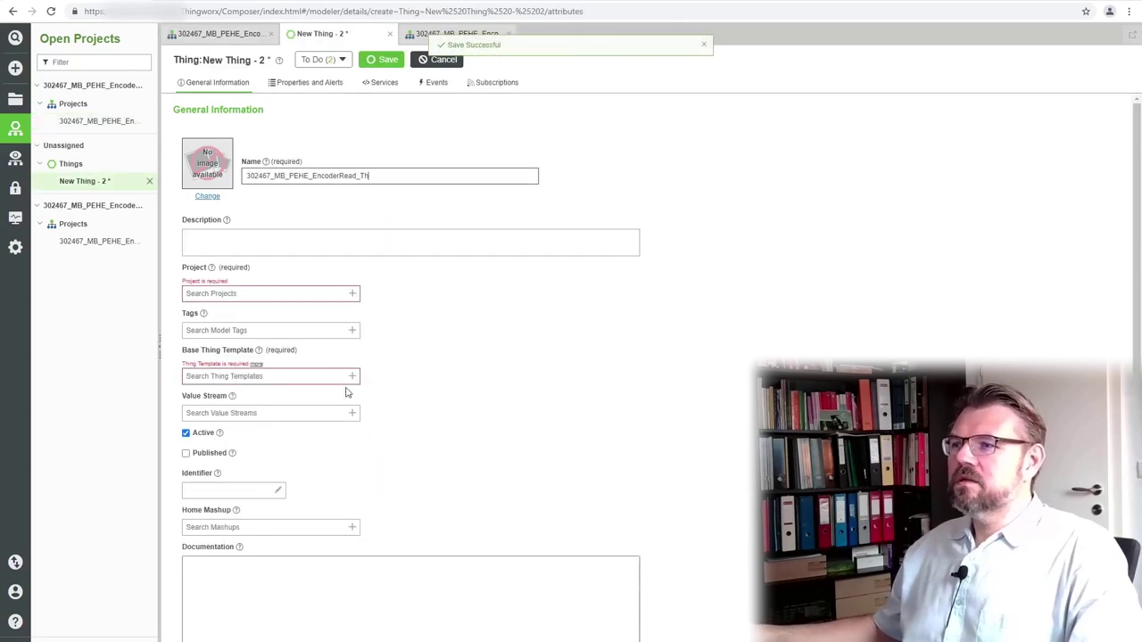
pyautogui.click(352, 294)
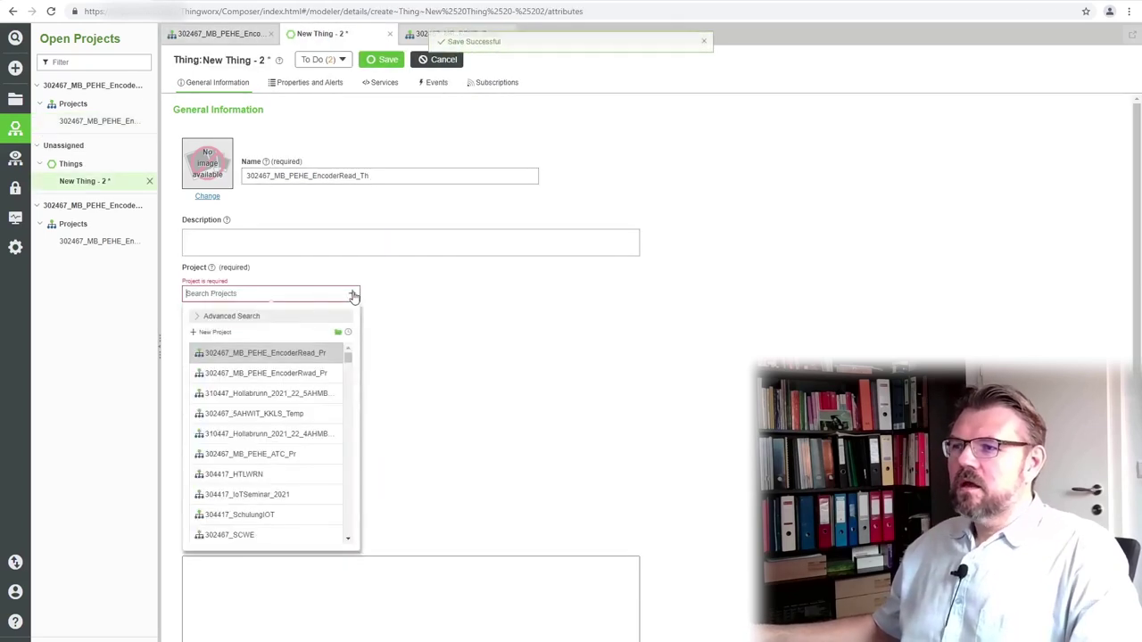
pyautogui.click(287, 355)
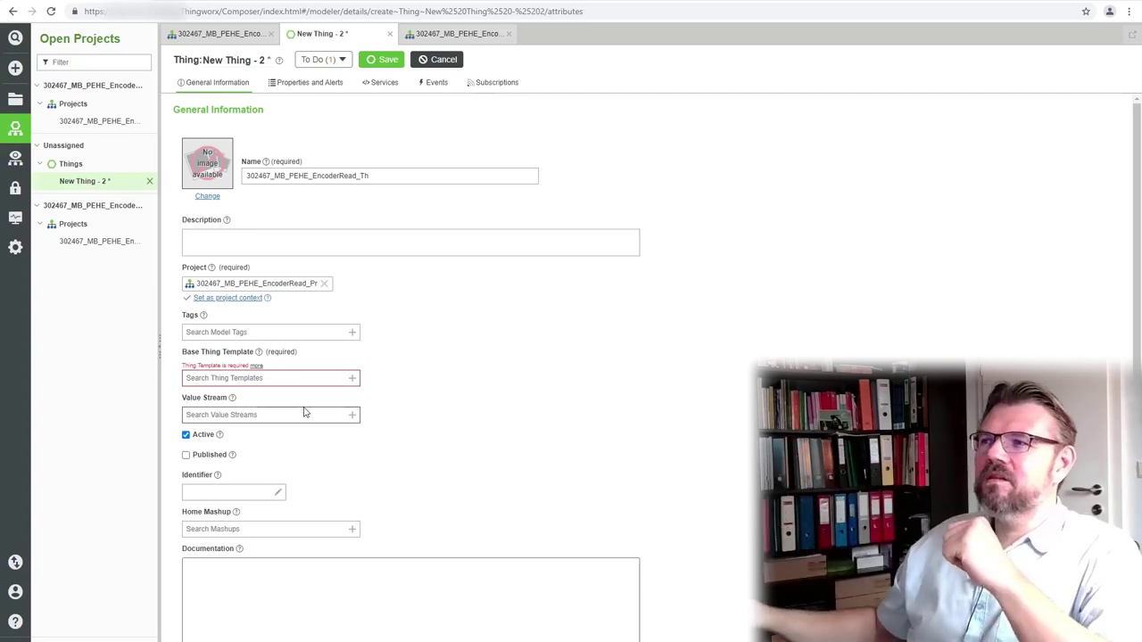
pyautogui.click(361, 175)
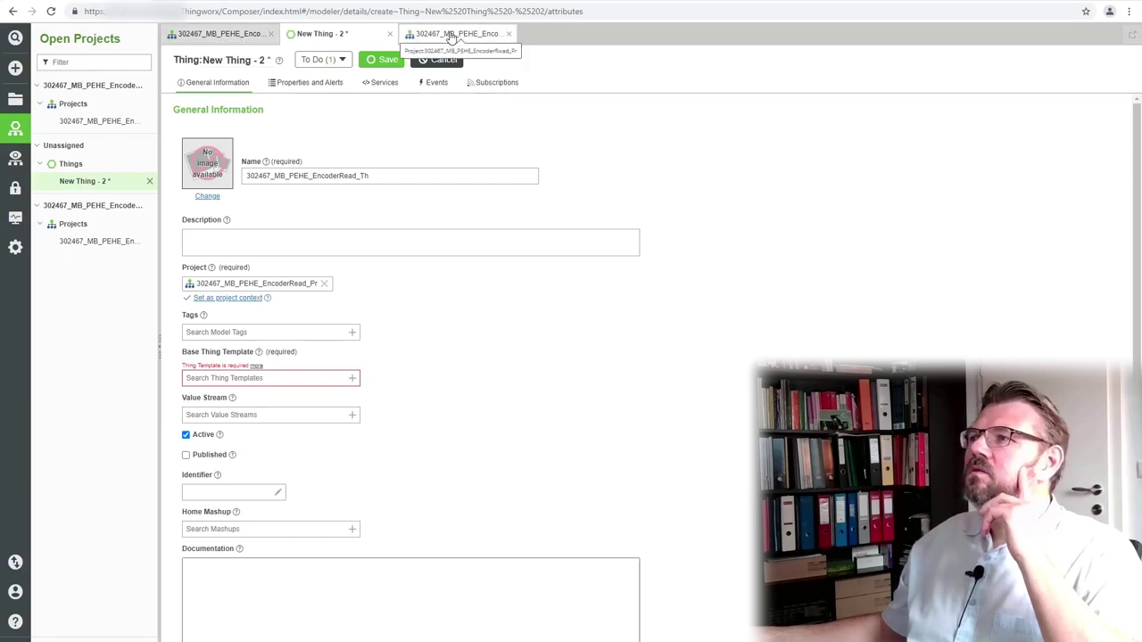
pyautogui.click(509, 34)
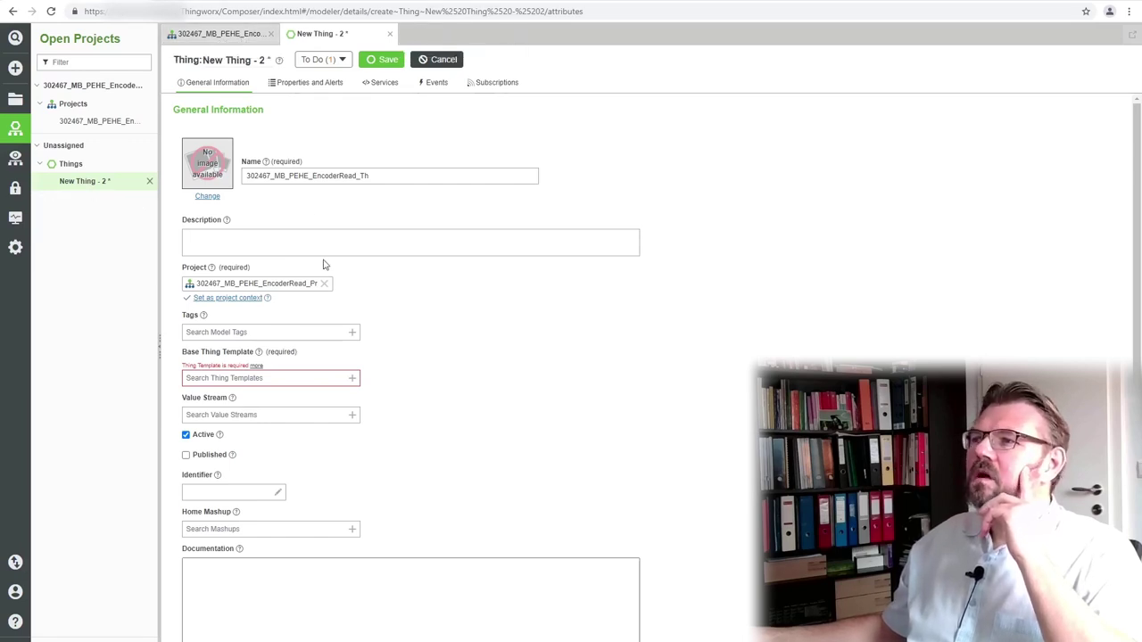
# Step: Base the Thing on the MQTT template, describe it as "Encoder Data from MQTT broker" and save it
pyautogui.click(352, 381)
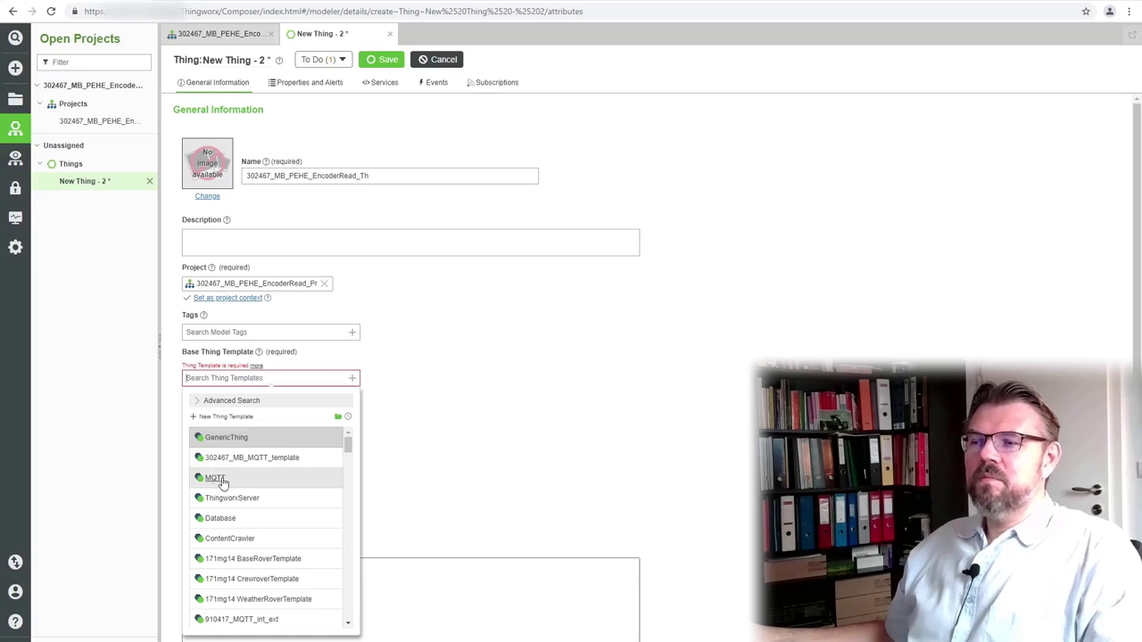
pyautogui.click(223, 480)
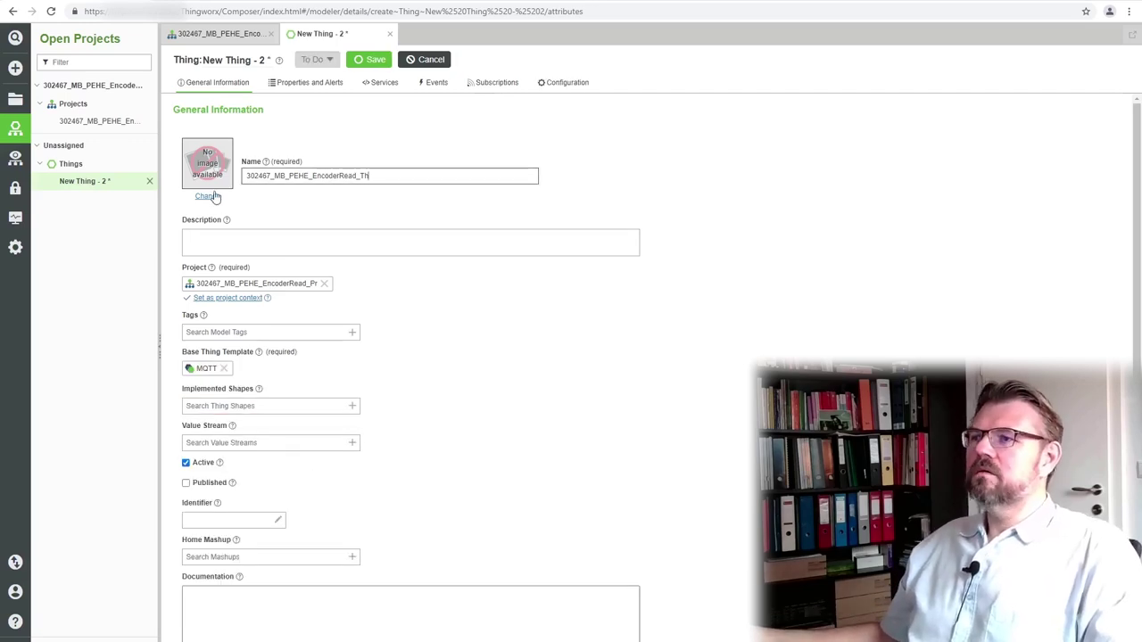
pyautogui.click(222, 242)
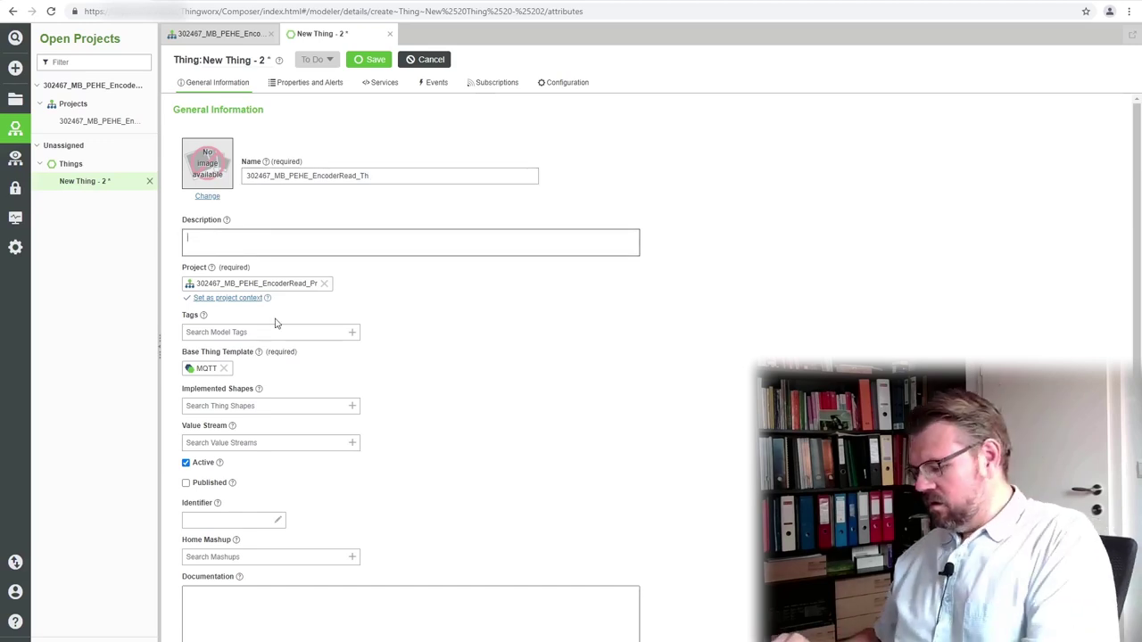
pyautogui.write('Encoder Data')
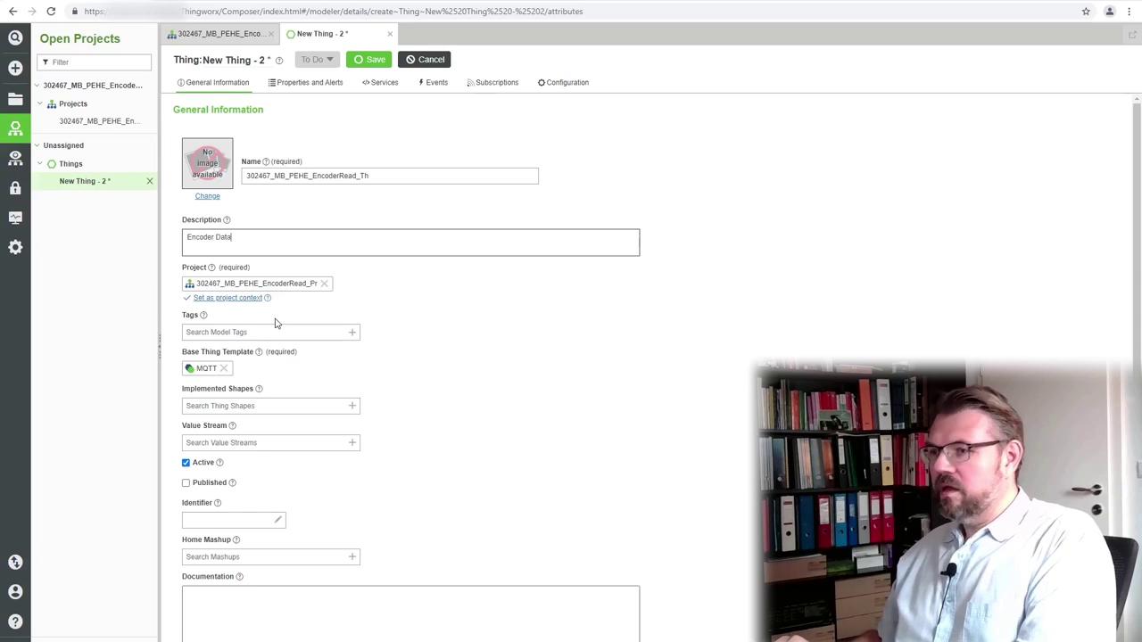
pyautogui.write(' from MQTT broker')
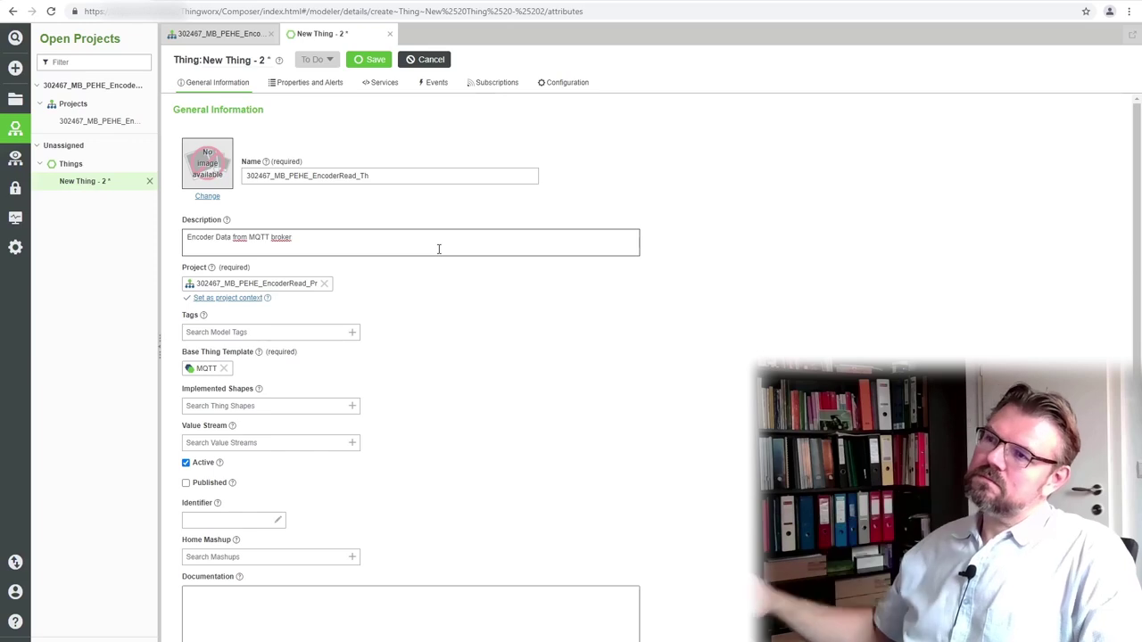
pyautogui.click(368, 59)
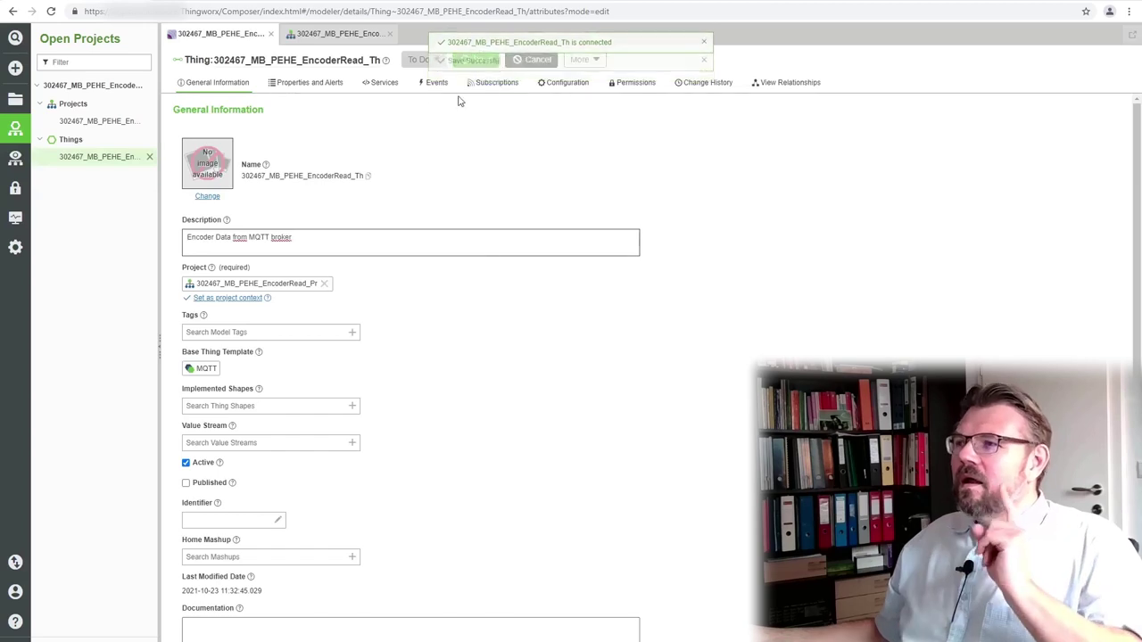
# Step: Set the MQTT server port to 8883 in the Thing's configuration
pyautogui.click(553, 83)
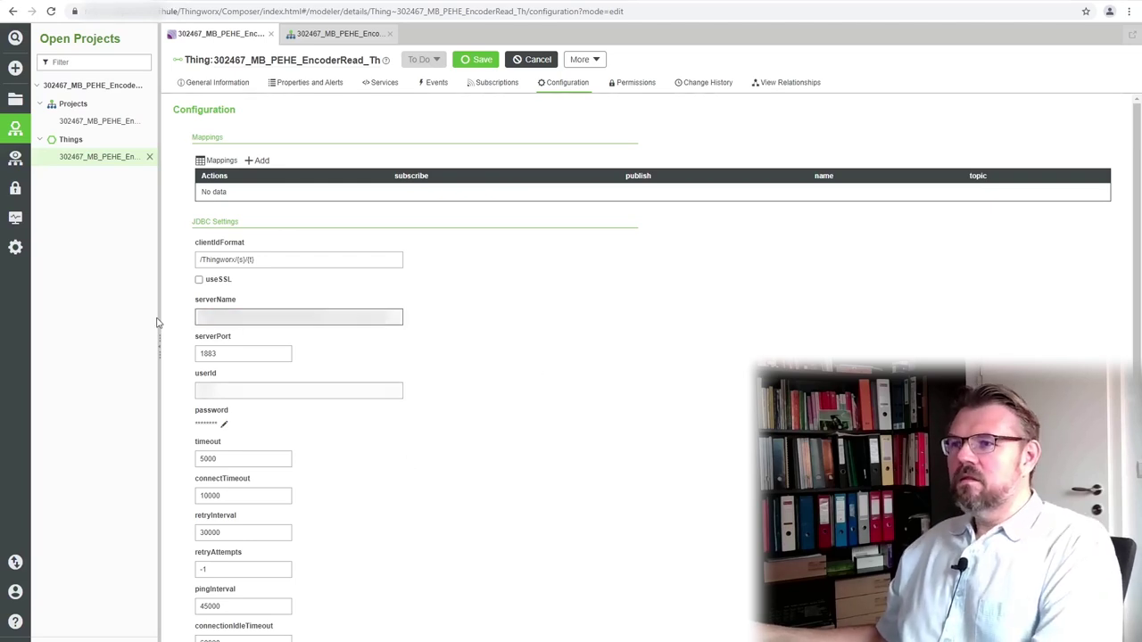
pyautogui.doubleClick(226, 354)
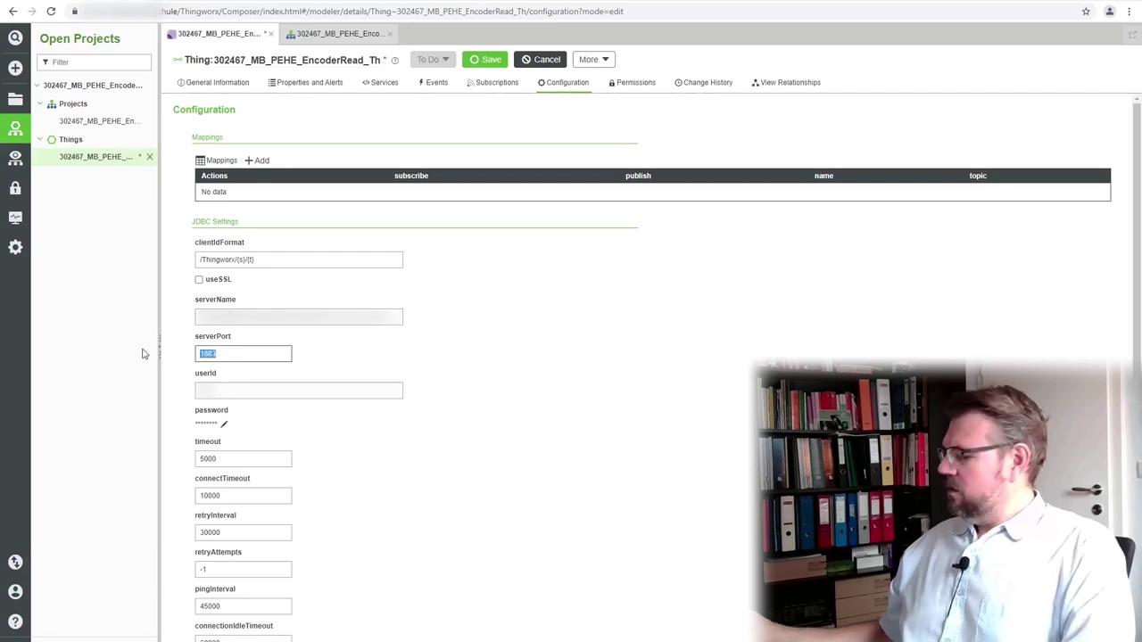
pyautogui.press('Left')
pyautogui.press('Delete')
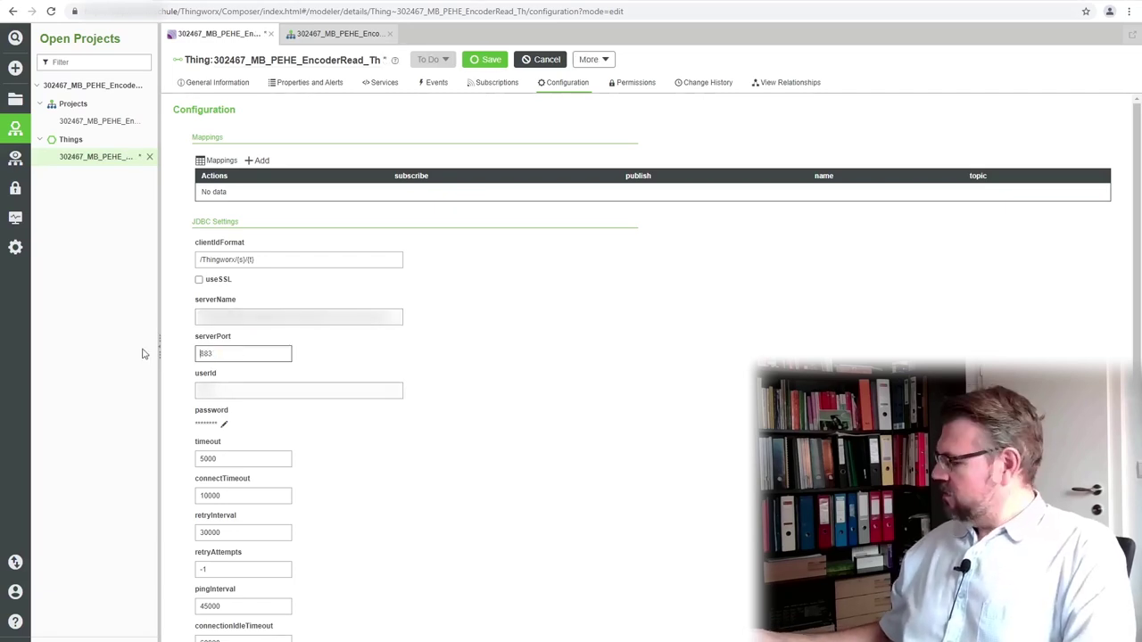
pyautogui.write('8')
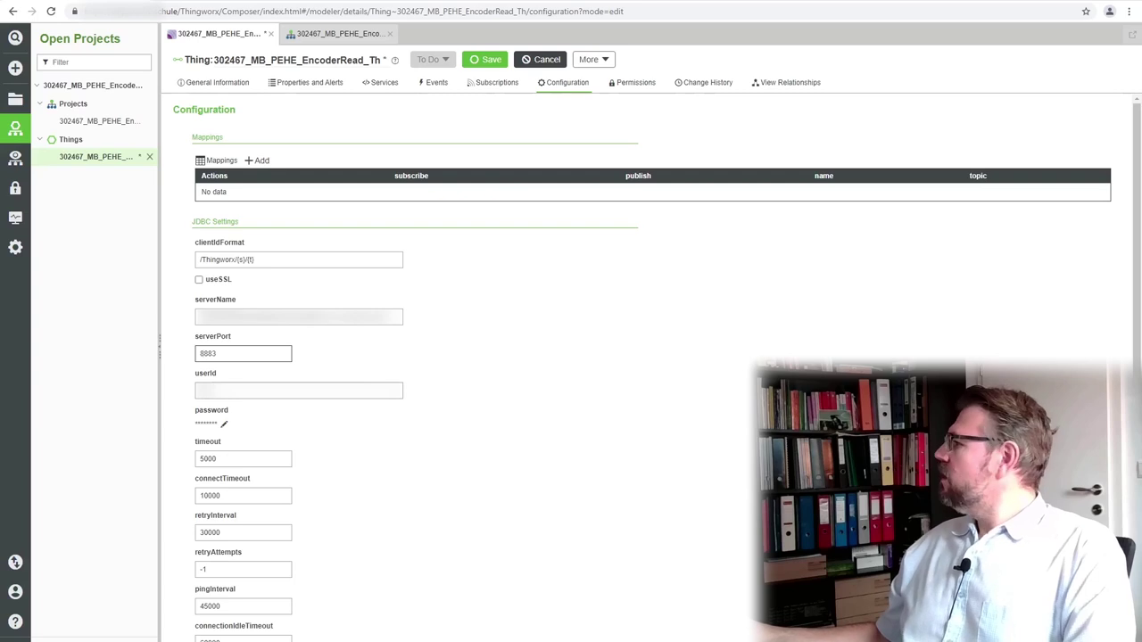
pyautogui.press('Tab')
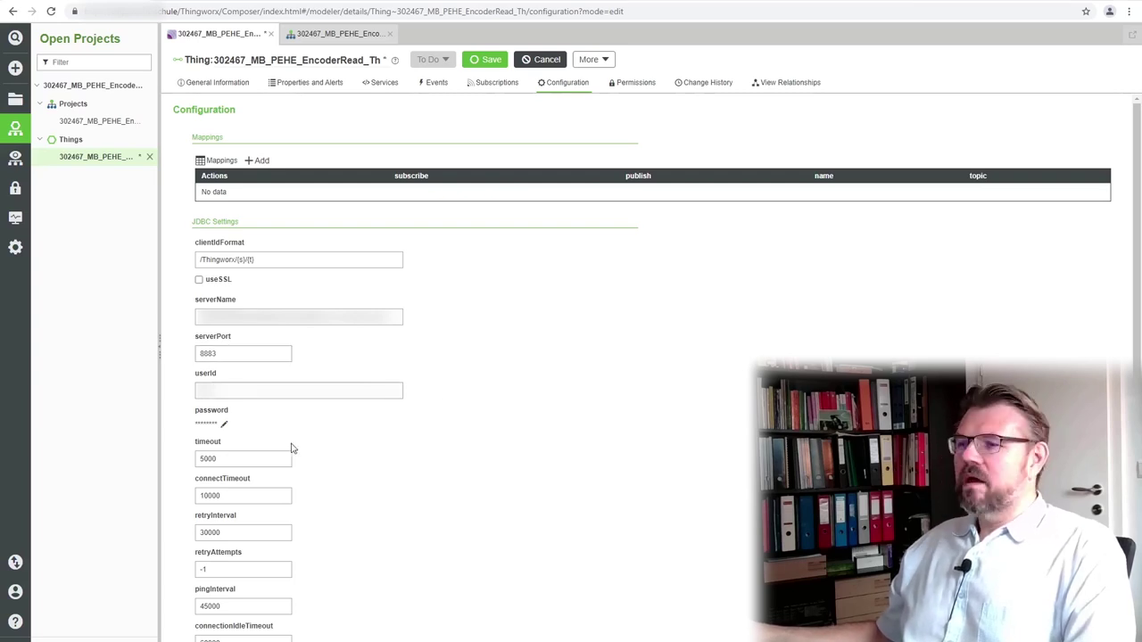
# Step: Enter the broker's user ID and the new password with its confirmation, and save the Thing's configuration
pyautogui.click(268, 391)
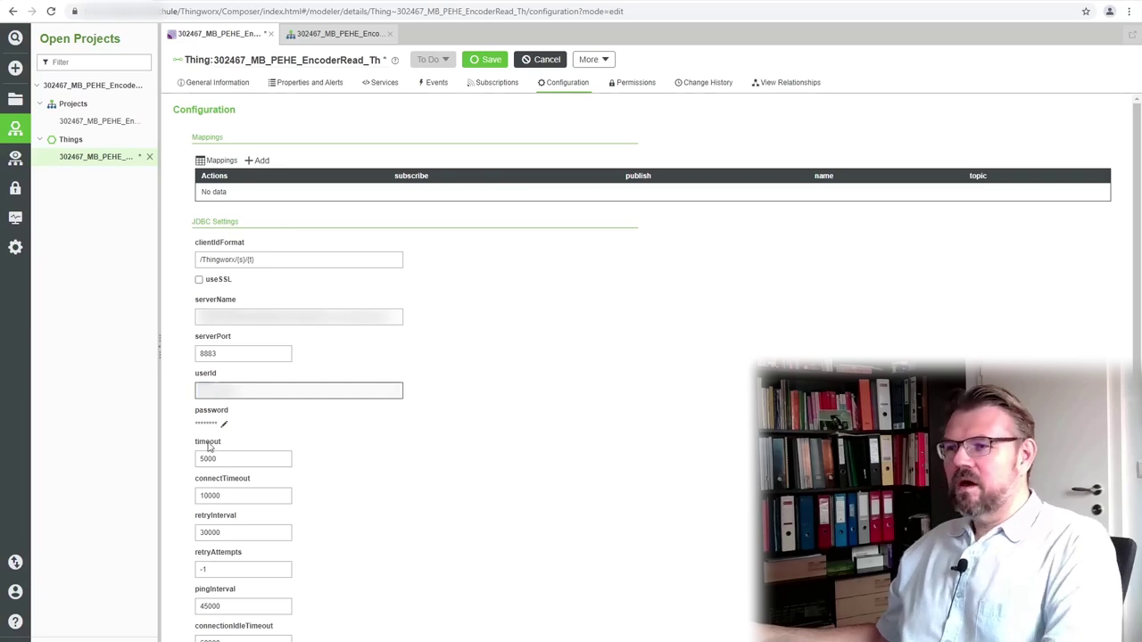
pyautogui.click(224, 423)
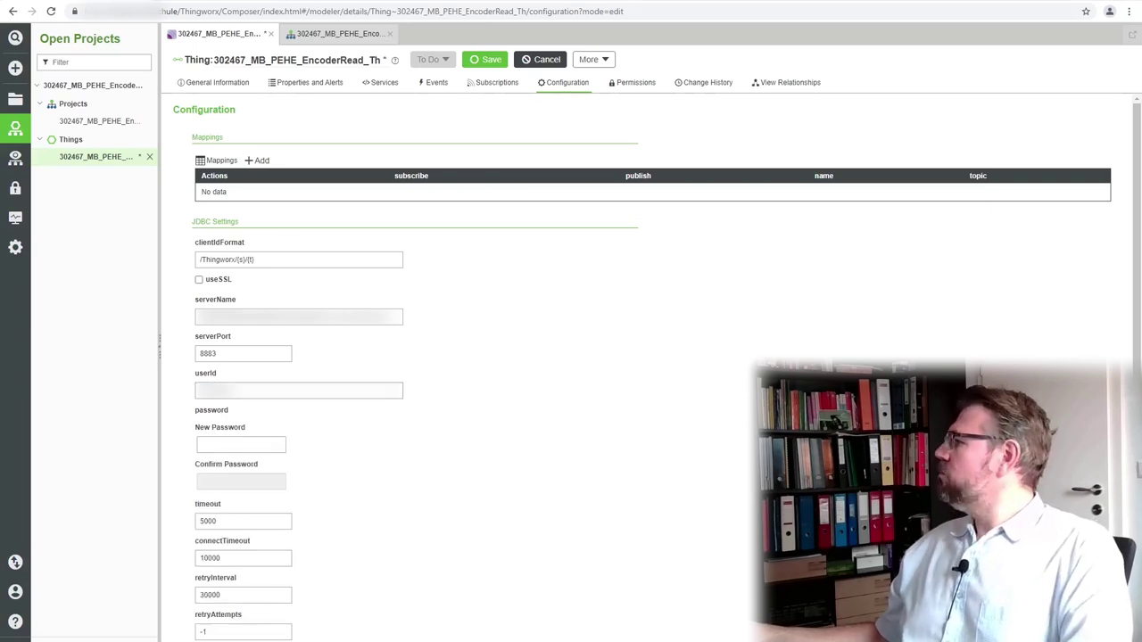
pyautogui.click(214, 444)
pyautogui.write('************')
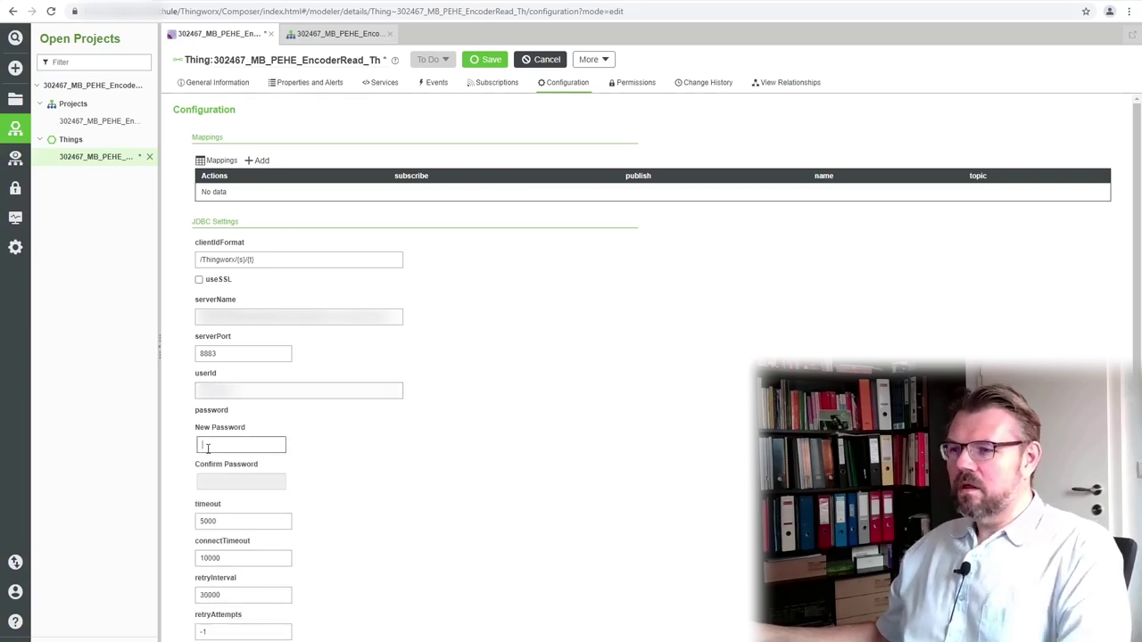
pyautogui.click(215, 490)
pyautogui.hotkey('ctrl', 'v')
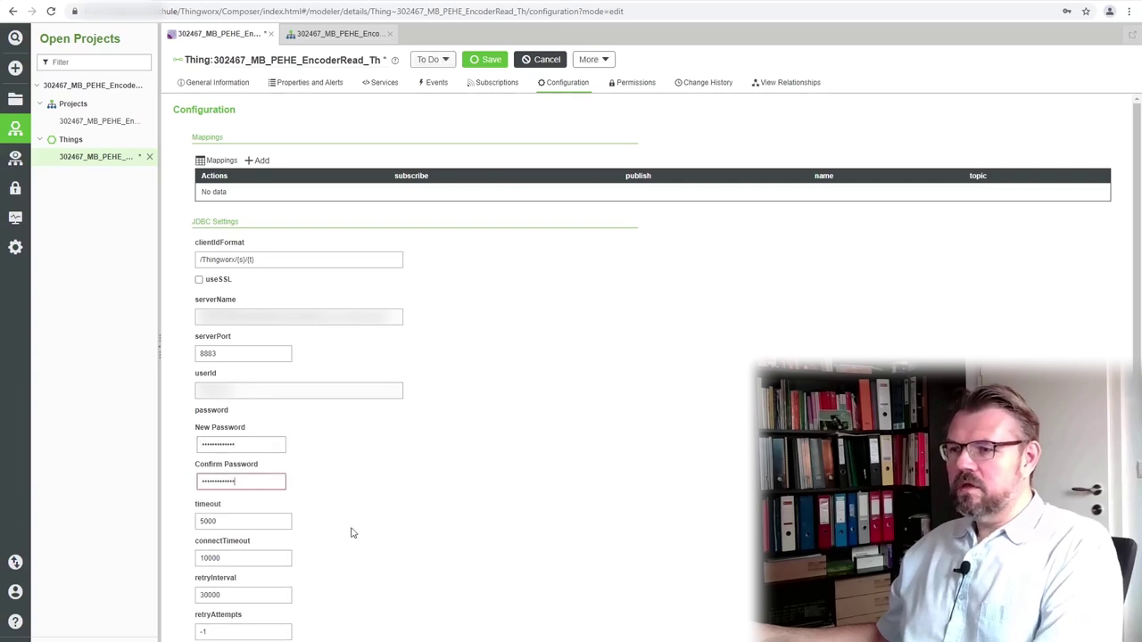
pyautogui.scroll(-1, 395, 528)
pyautogui.scroll(-2, 395, 527)
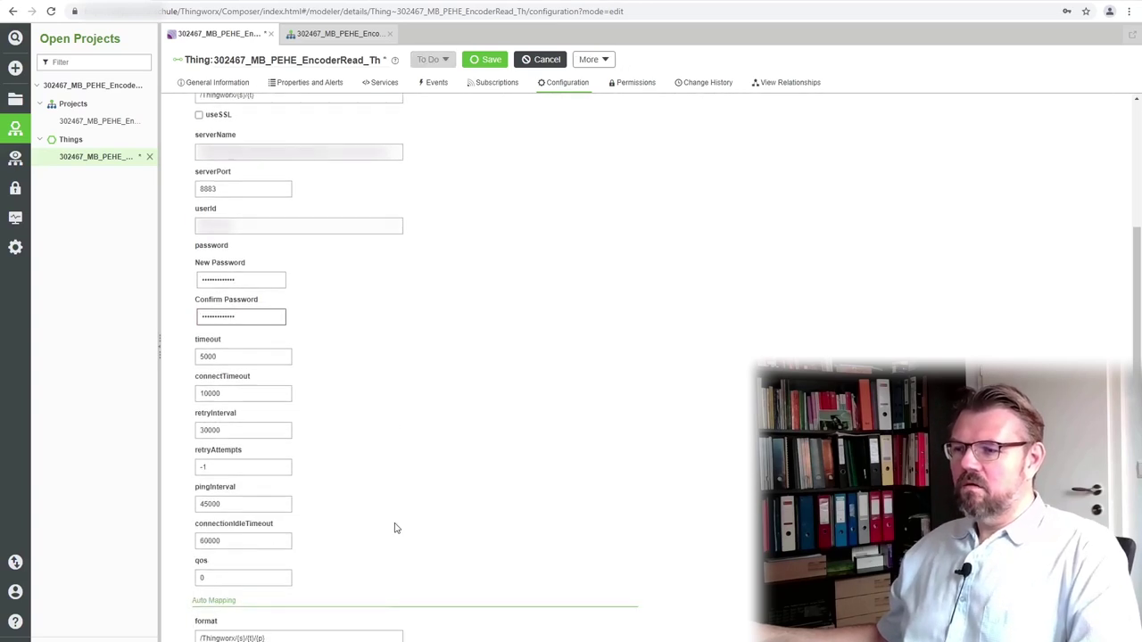
pyautogui.scroll(2, 396, 528)
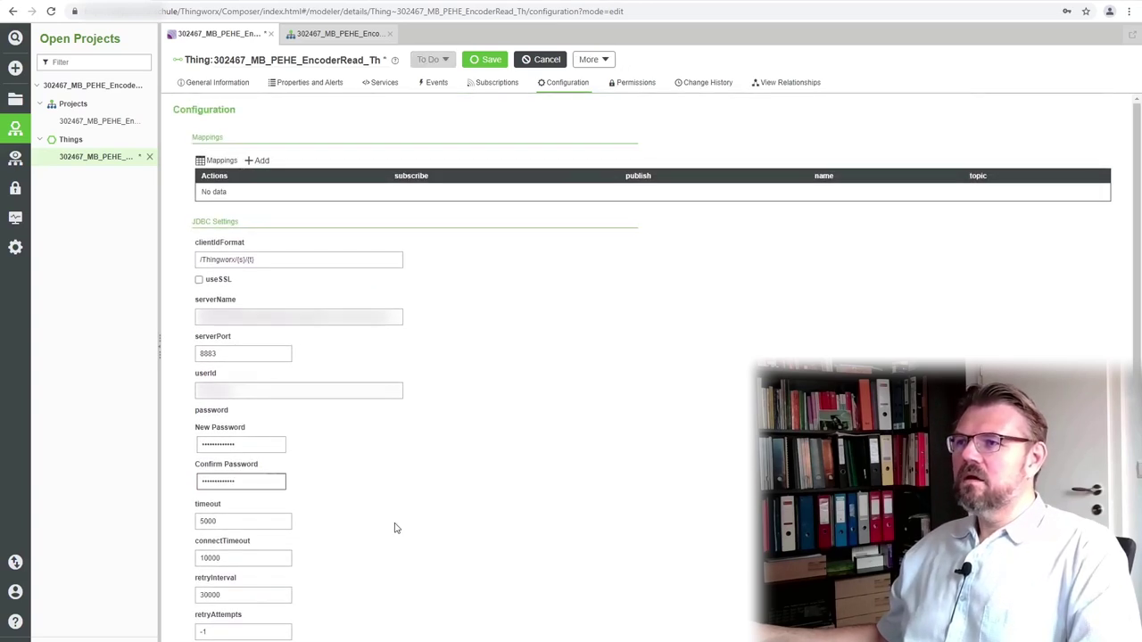
pyautogui.click(487, 59)
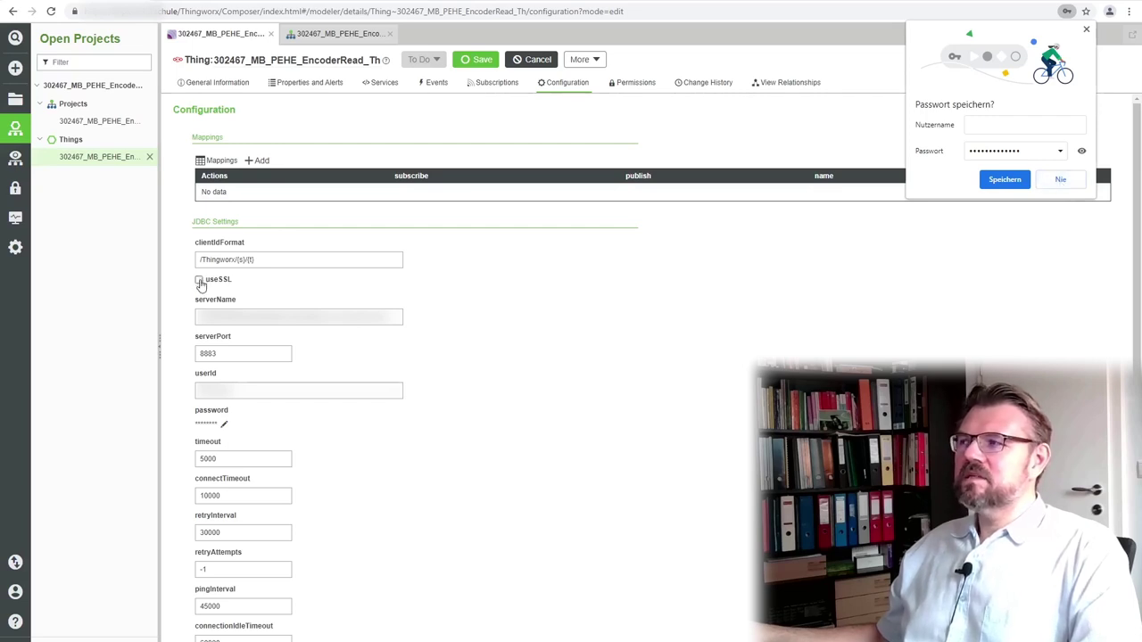
# Step: Enable useSSL for the broker connection, decline storing the password in the browser and save the Thing
pyautogui.click(200, 282)
pyautogui.click(1062, 182)
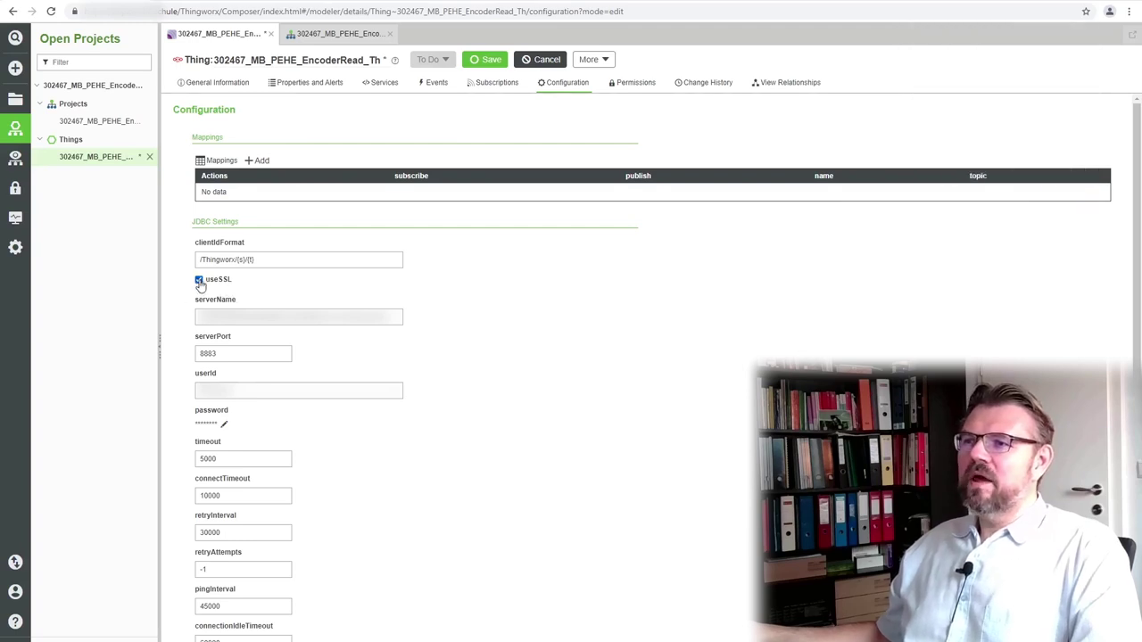
pyautogui.click(474, 60)
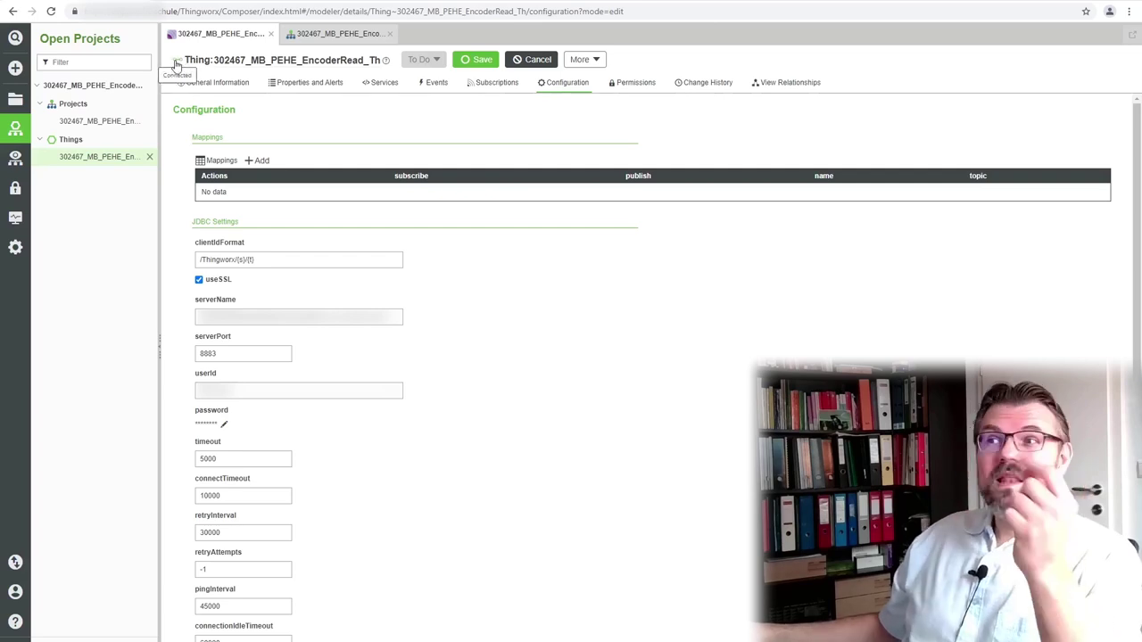
# Step: Test the broker connection by saving with useSSL disabled and saving again with it re-enabled, checking the connection status
pyautogui.click(199, 280)
pyautogui.click(495, 60)
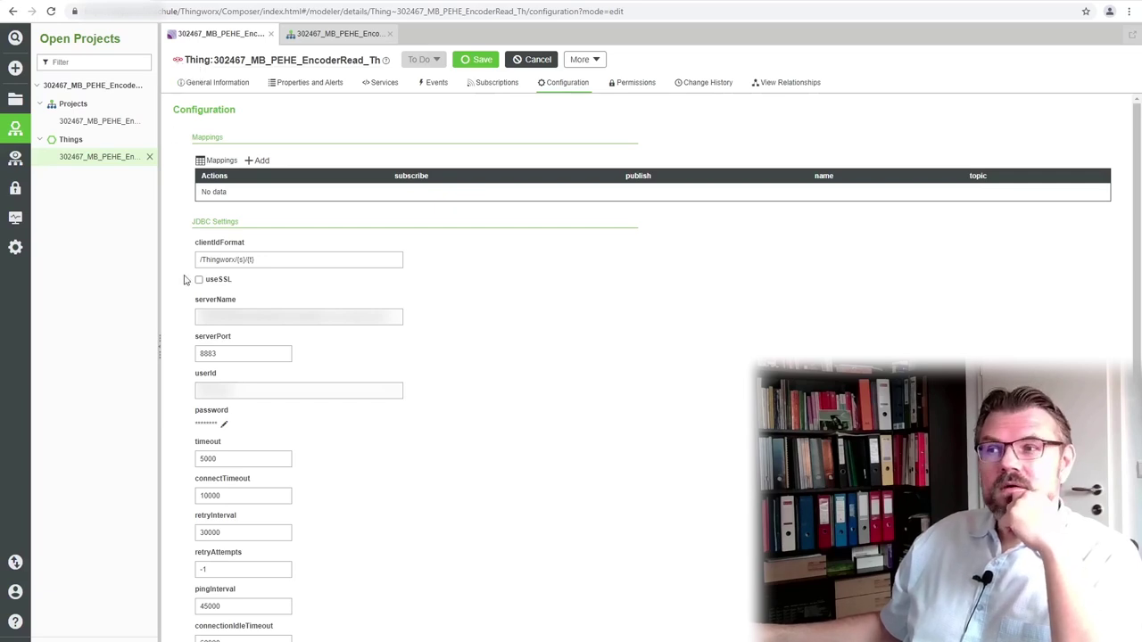
pyautogui.click(475, 59)
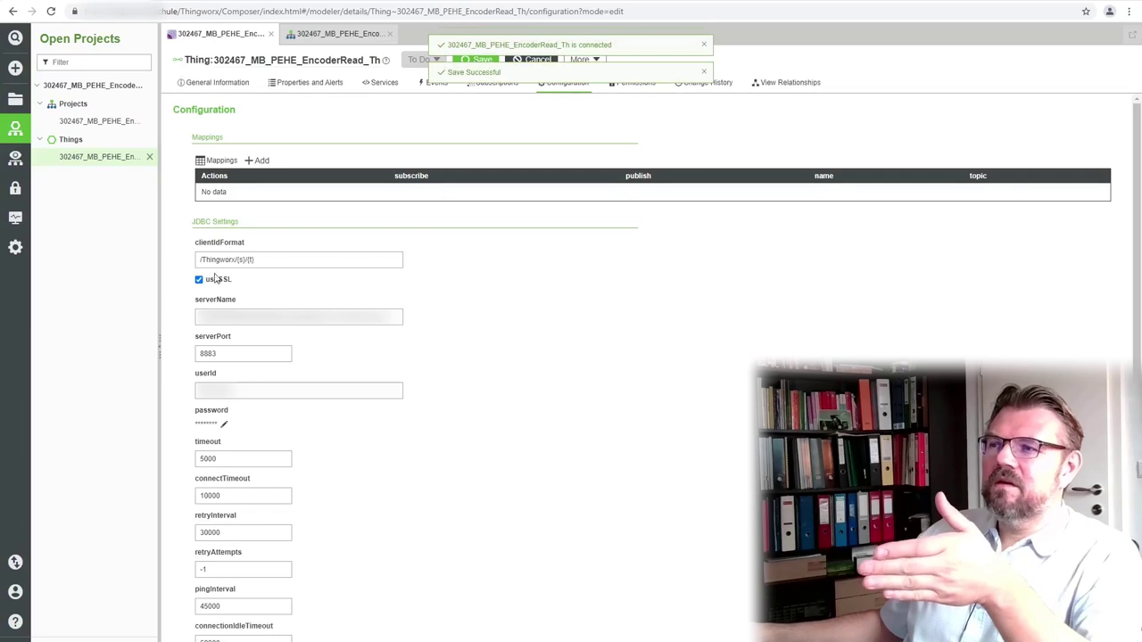
pyautogui.moveTo(178, 62)
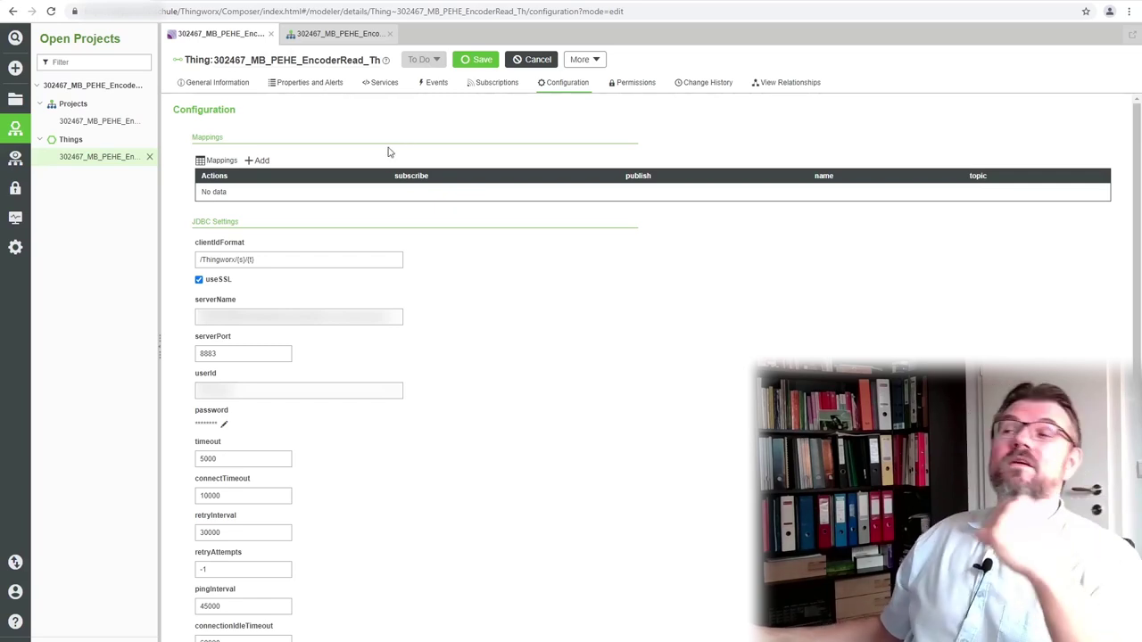
# Step: Add a persistent property named EncoderValue with base type NUMBER to the Thing
pyautogui.click(308, 83)
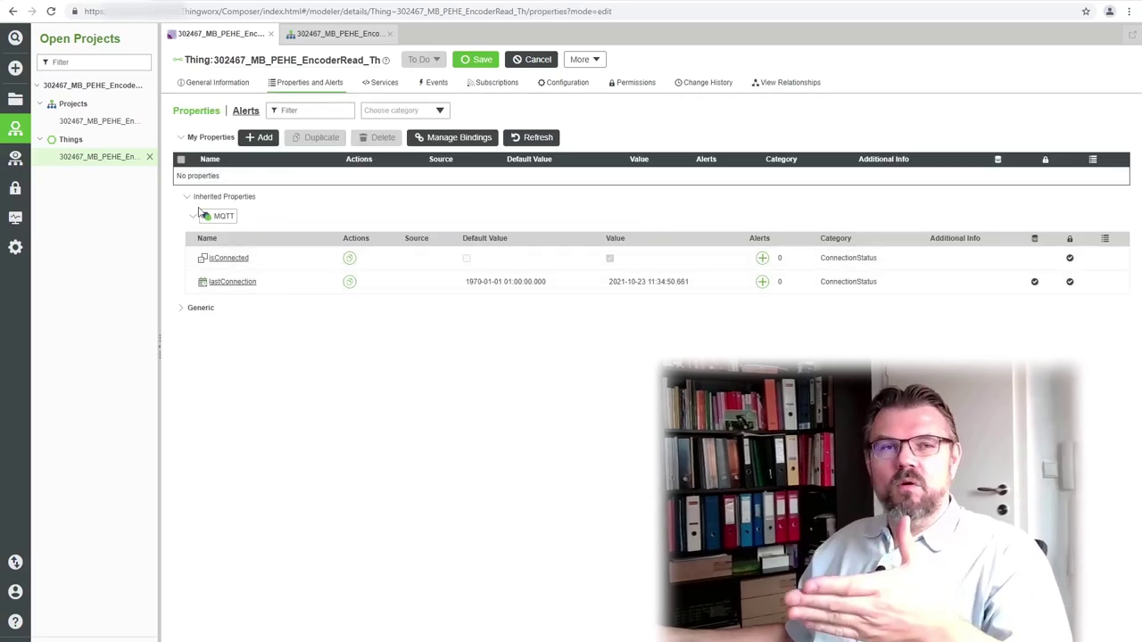
pyautogui.click(258, 137)
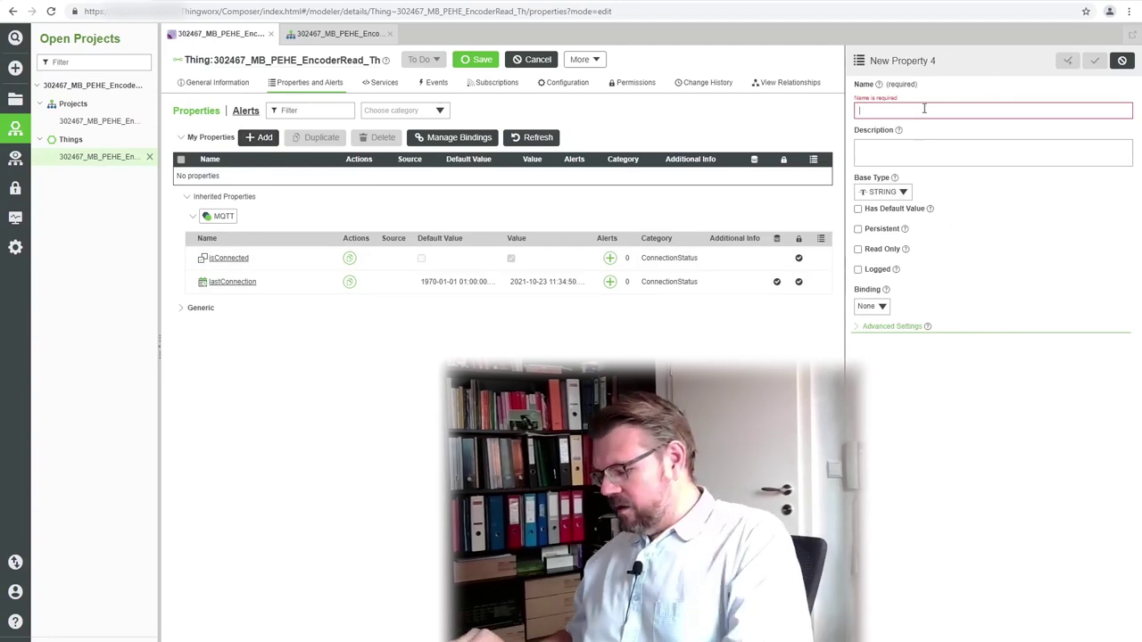
pyautogui.write('EncoderValue')
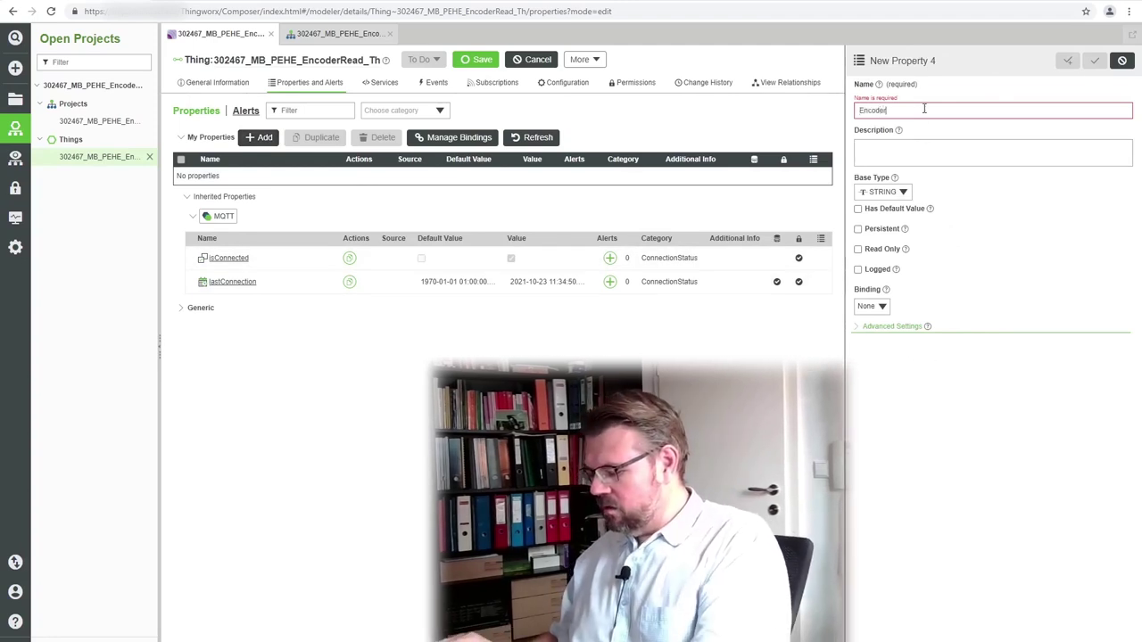
pyautogui.click(903, 183)
pyautogui.write('nu')
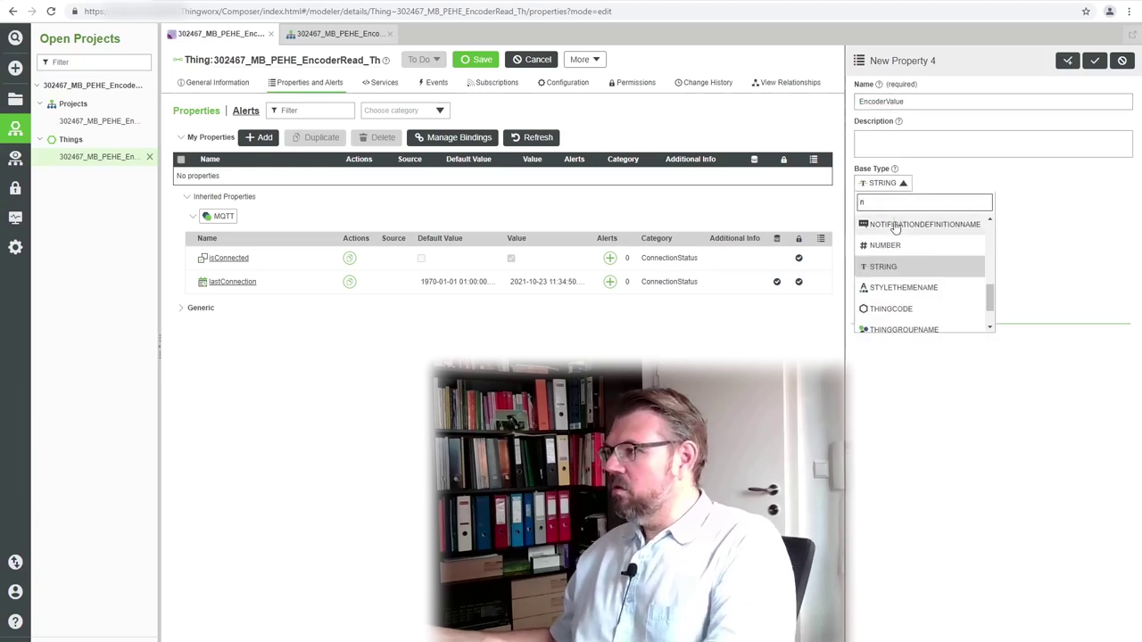
pyautogui.press('Return')
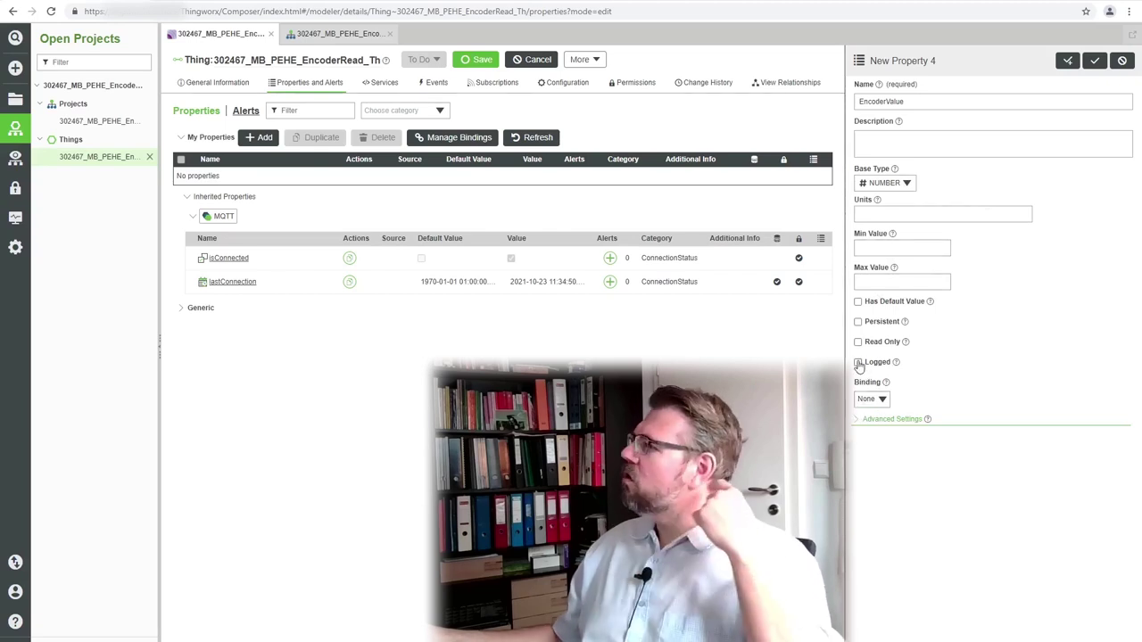
pyautogui.click(858, 321)
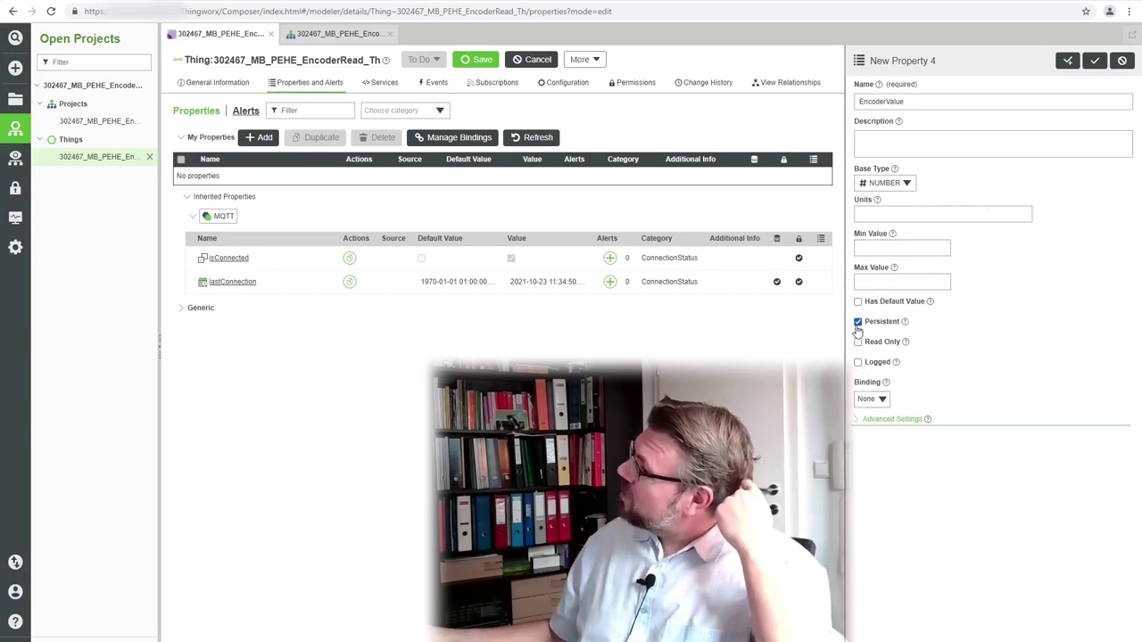
pyautogui.click(1097, 60)
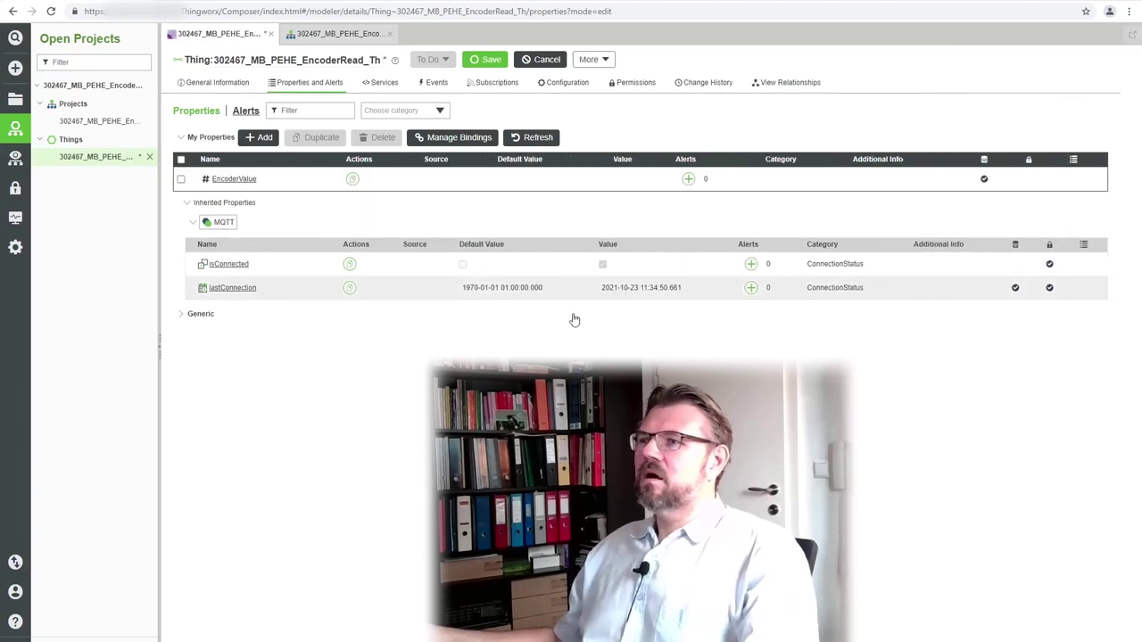
# Step: Open the EncoderValue property's details, select its name and close the details without changes
pyautogui.click(234, 179)
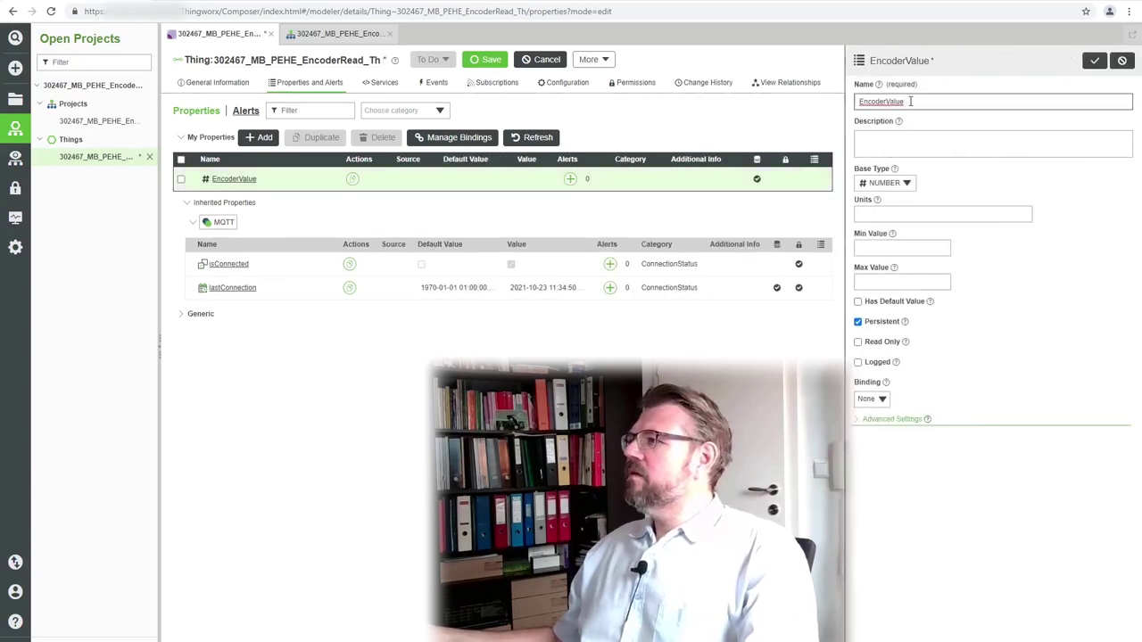
pyautogui.moveTo(910, 101); pyautogui.dragTo(856, 101)
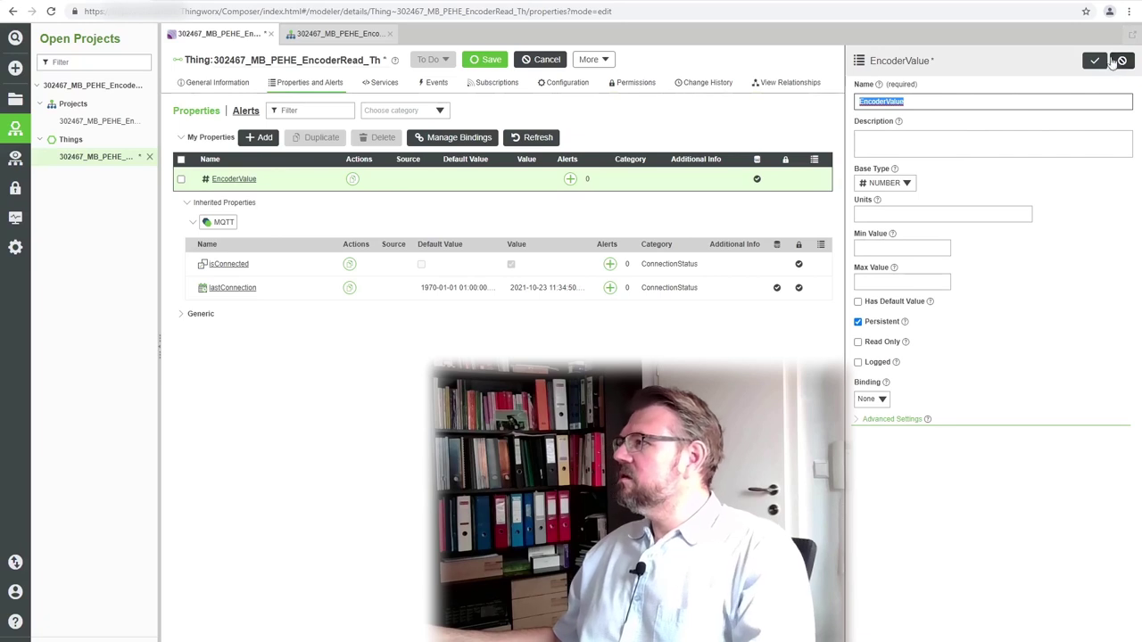
pyautogui.click(1121, 59)
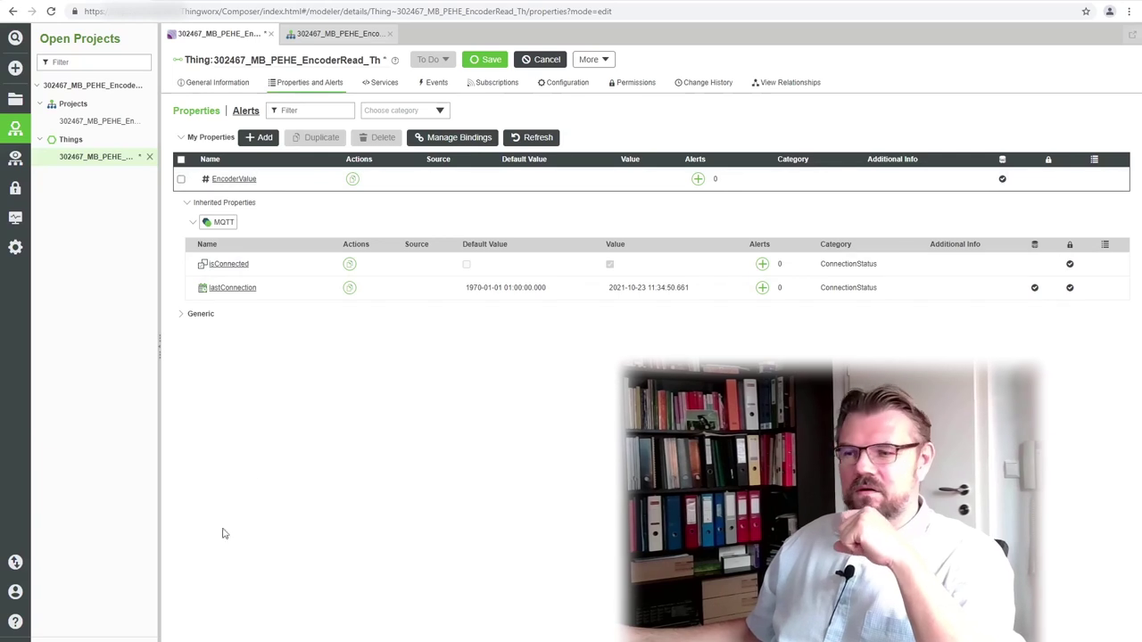
# Step: Switch to the Arduino IDE to bring up the ESPConnectMQTT sketch
pyautogui.press('super+x')
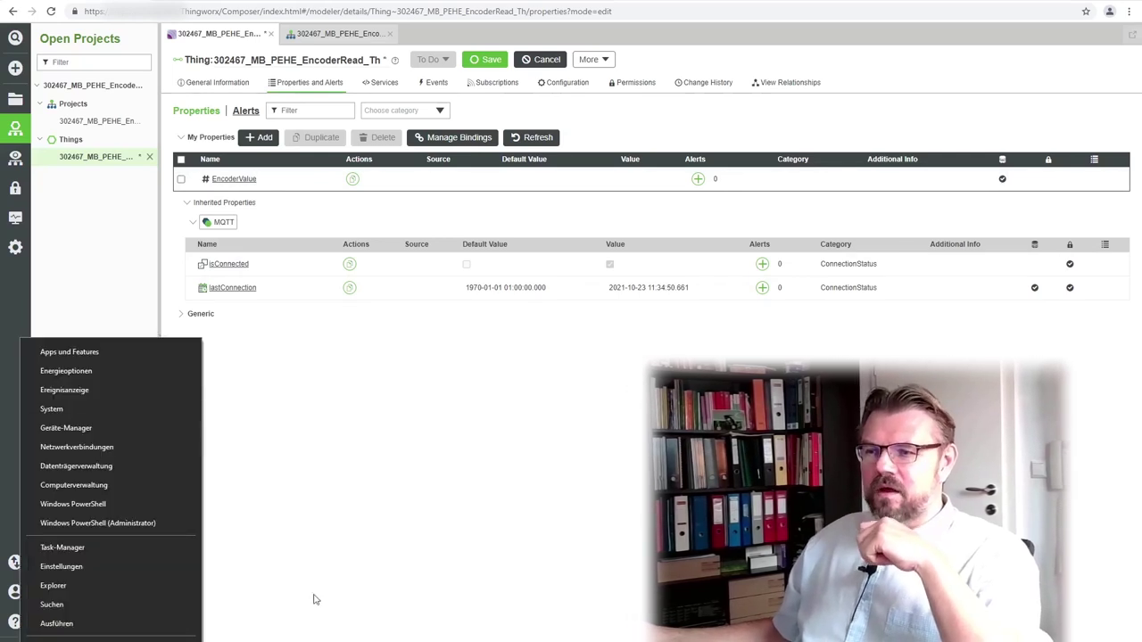
pyautogui.click(272, 613)
pyautogui.press('super')
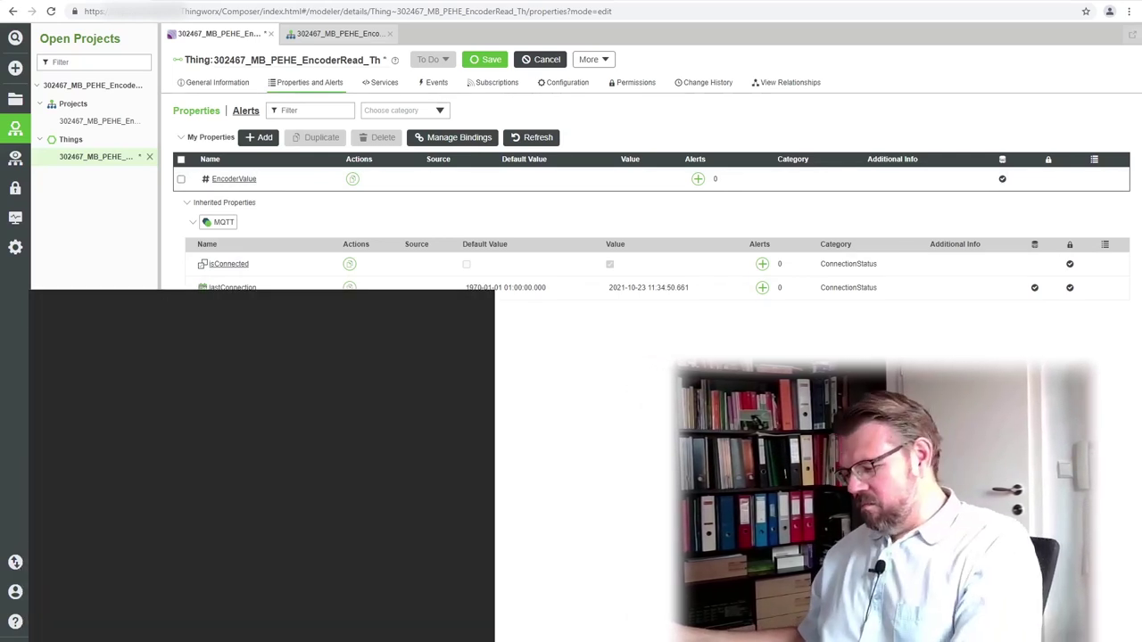
pyautogui.write('ard')
pyautogui.click(143, 368)
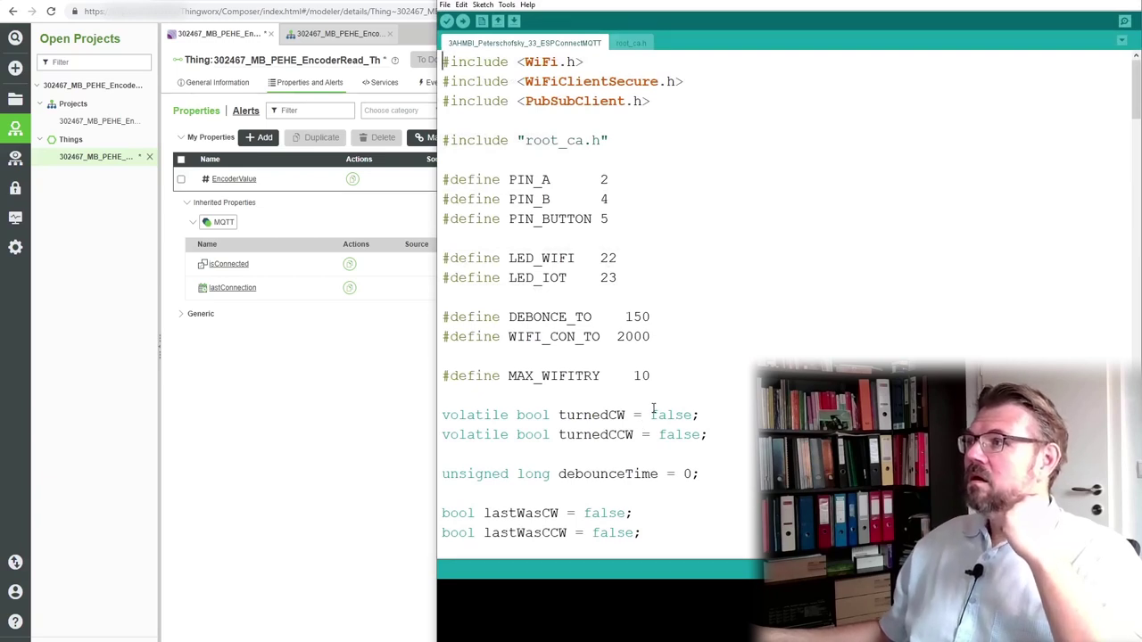
# Step: Examine the broker connection and topic subscription in the sketch's ConnectIoT function, and return to the Thing in ThingWorx Composer
pyautogui.scroll(-3, 654, 408)
pyautogui.scroll(-7, 653, 407)
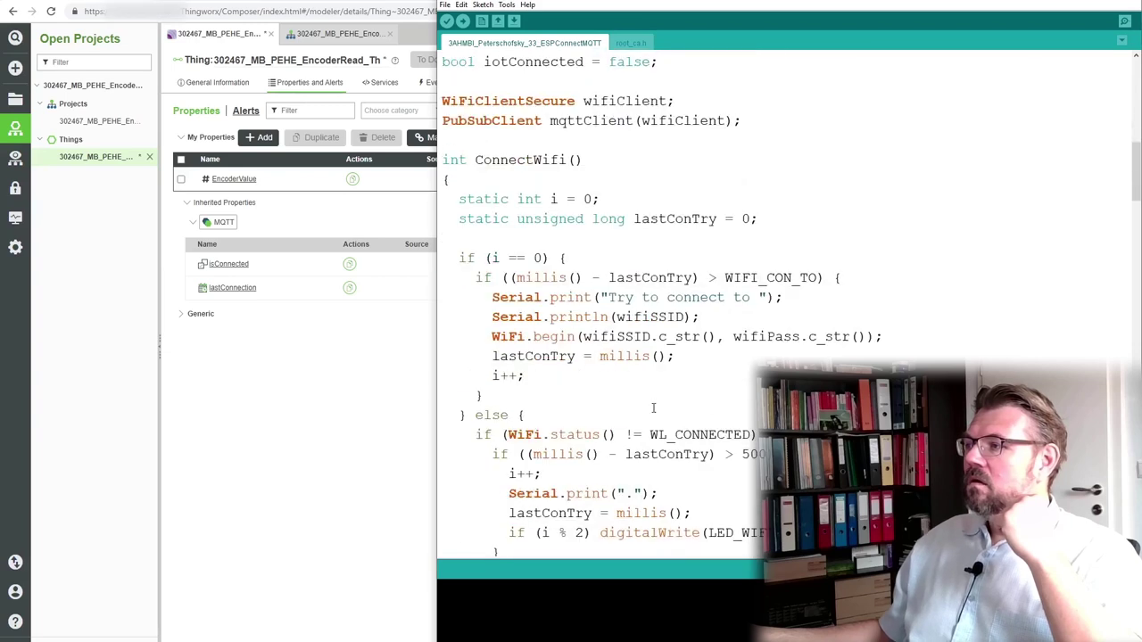
pyautogui.scroll(-8, 653, 407)
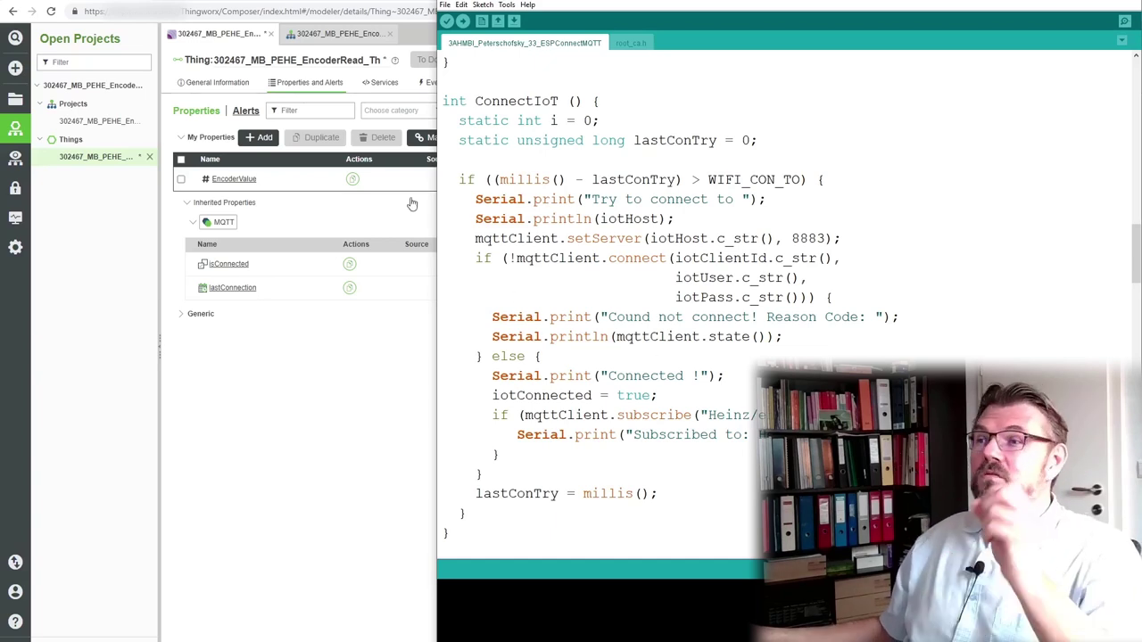
pyautogui.click(348, 348)
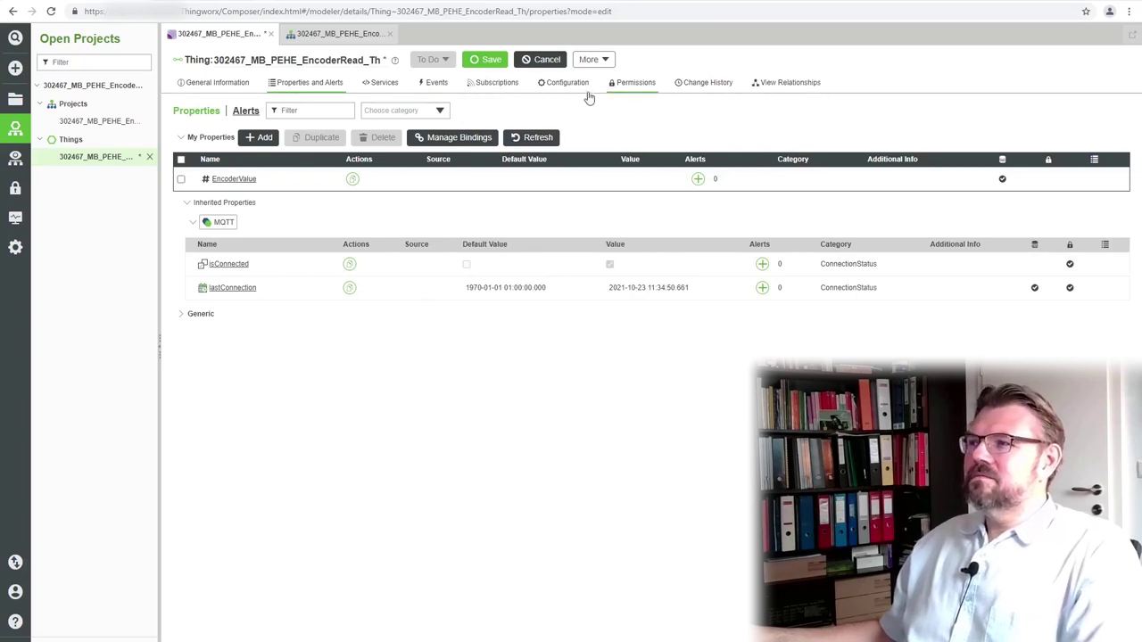
# Step: Check the Thing's subscriptions, and review its configuration from the mappings table down to the Auto Mapping format
pyautogui.click(488, 86)
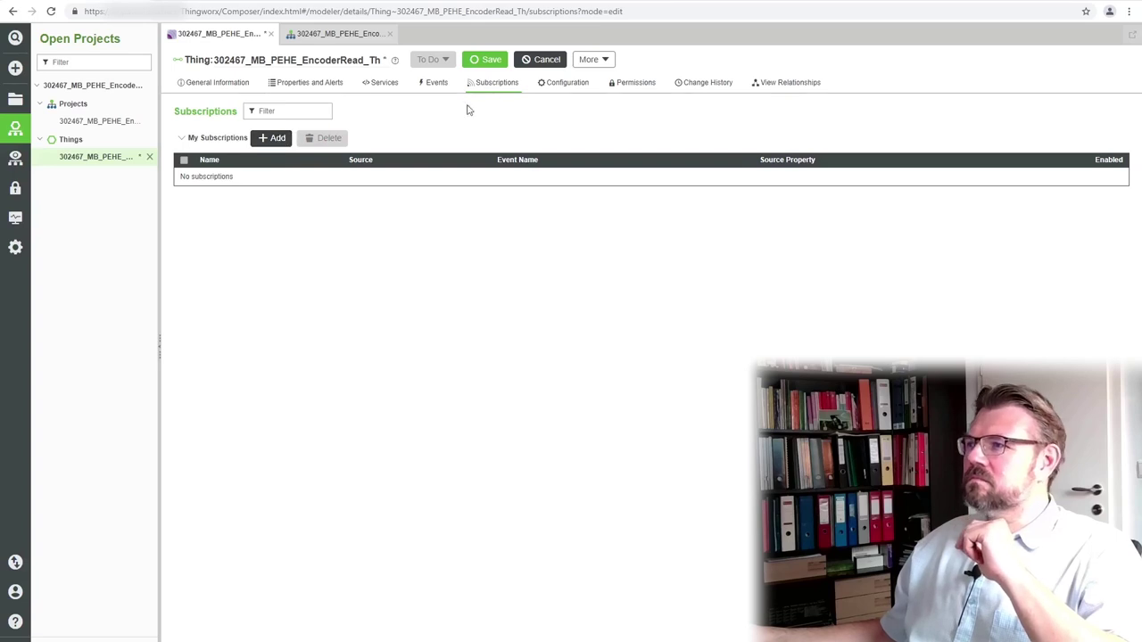
pyautogui.click(567, 90)
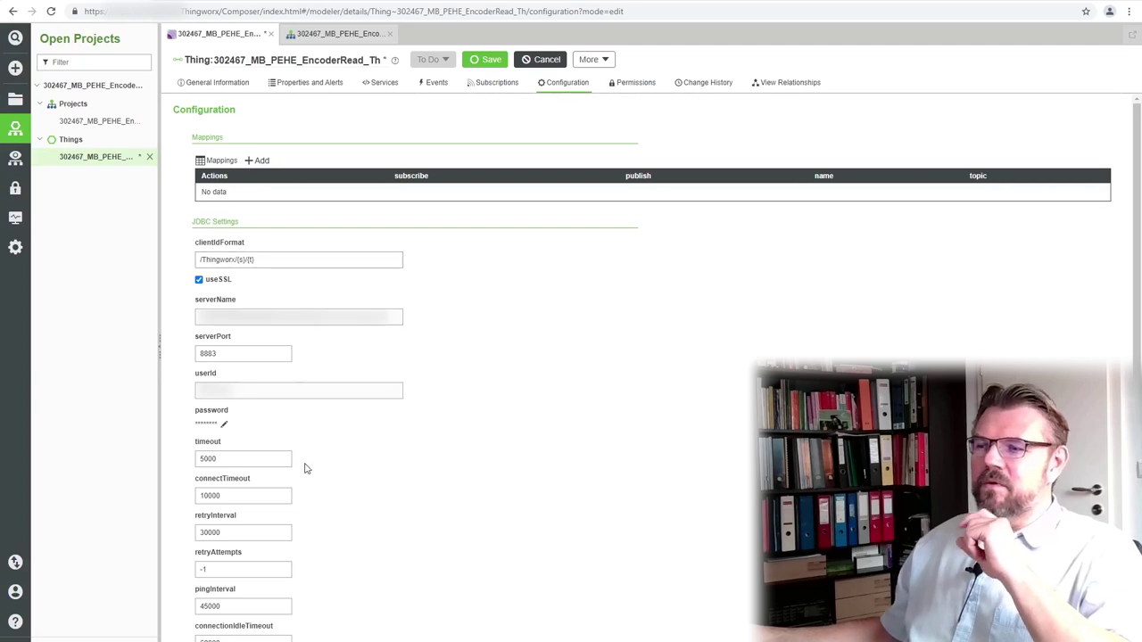
pyautogui.scroll(-2, 299, 500)
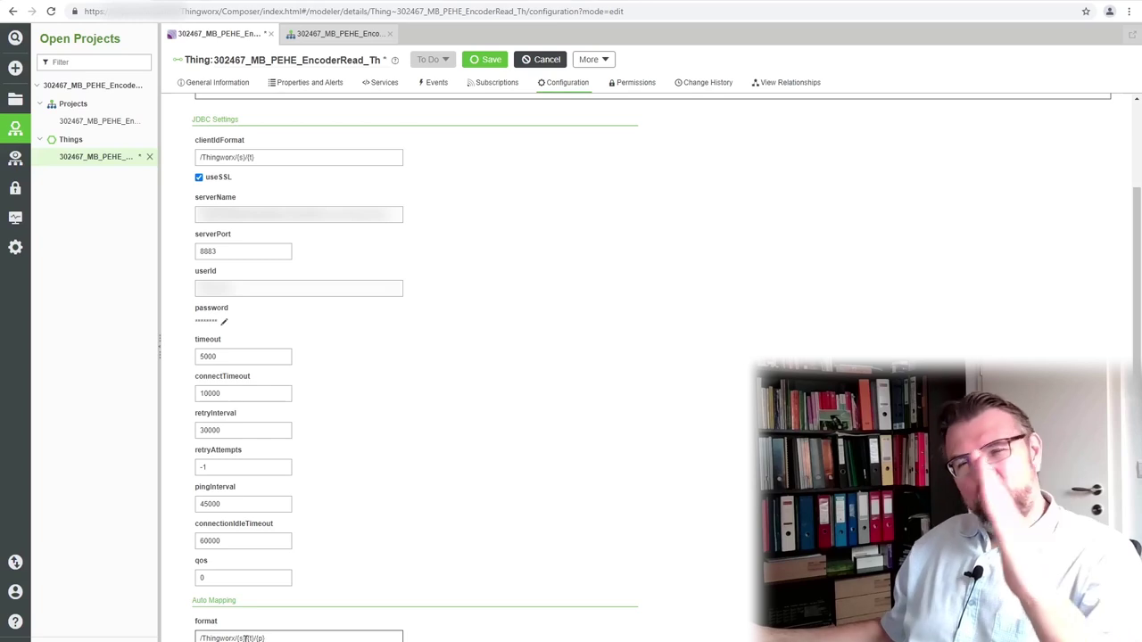
pyautogui.scroll(2, 346, 521)
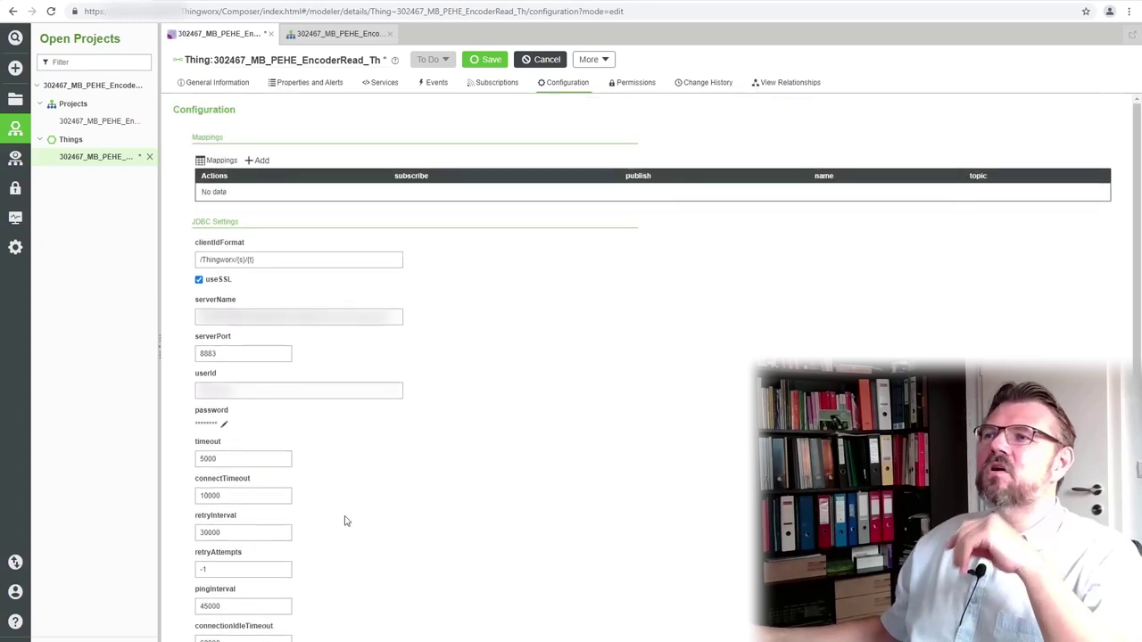
# Step: Start a new MQTT mapping with subscribe enabled and make its name field ready for entry
pyautogui.click(259, 161)
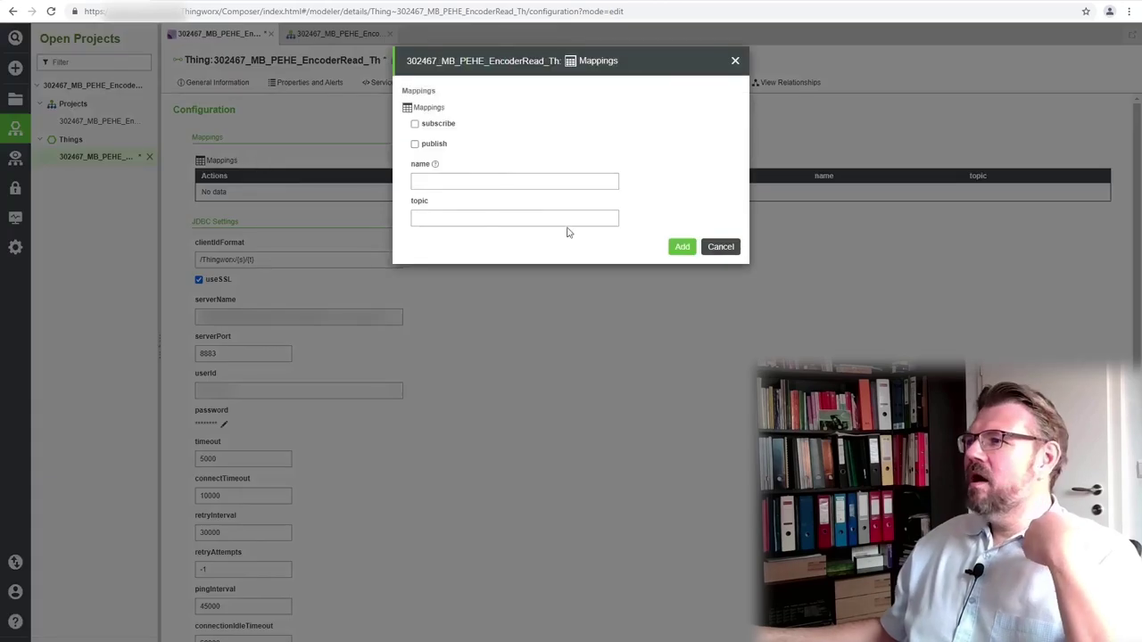
pyautogui.click(414, 124)
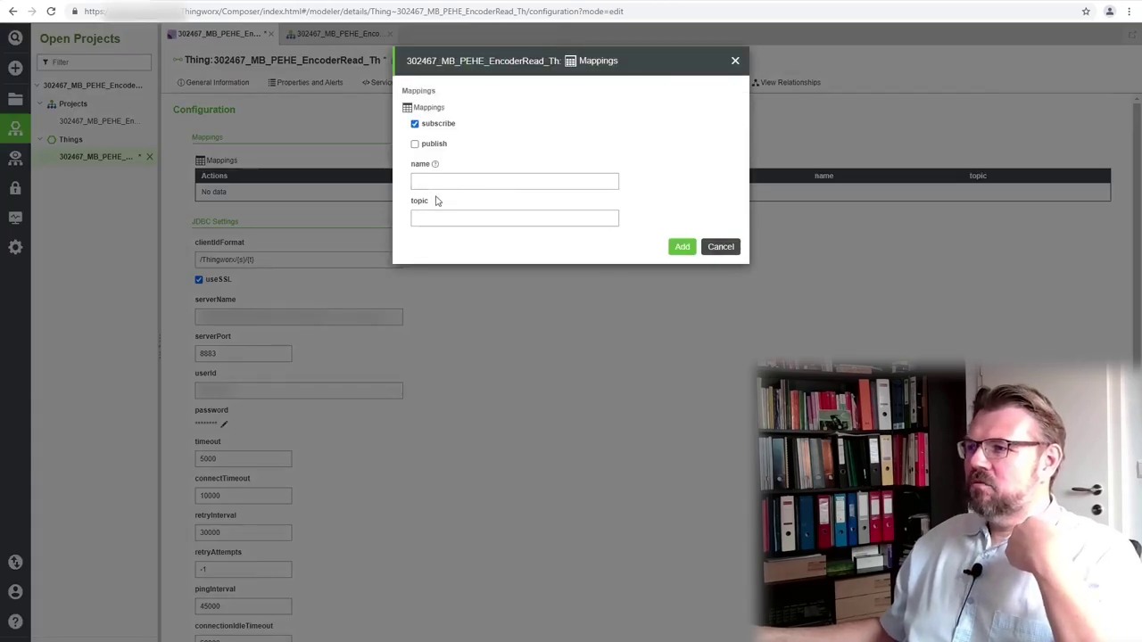
pyautogui.click(433, 181)
pyautogui.click(446, 220)
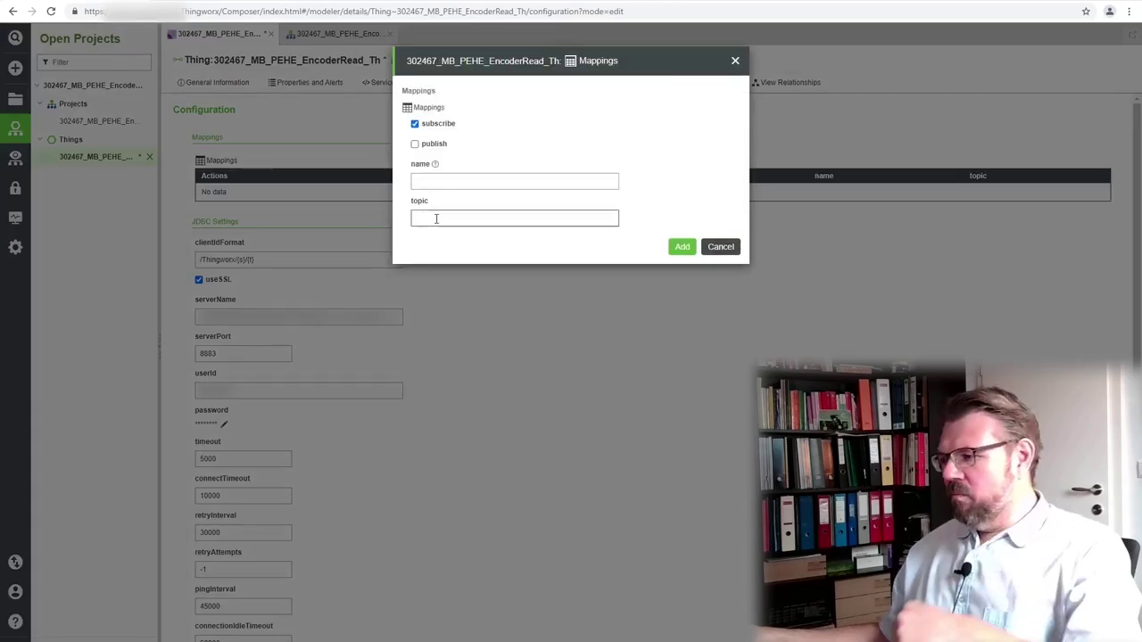
pyautogui.click(418, 181)
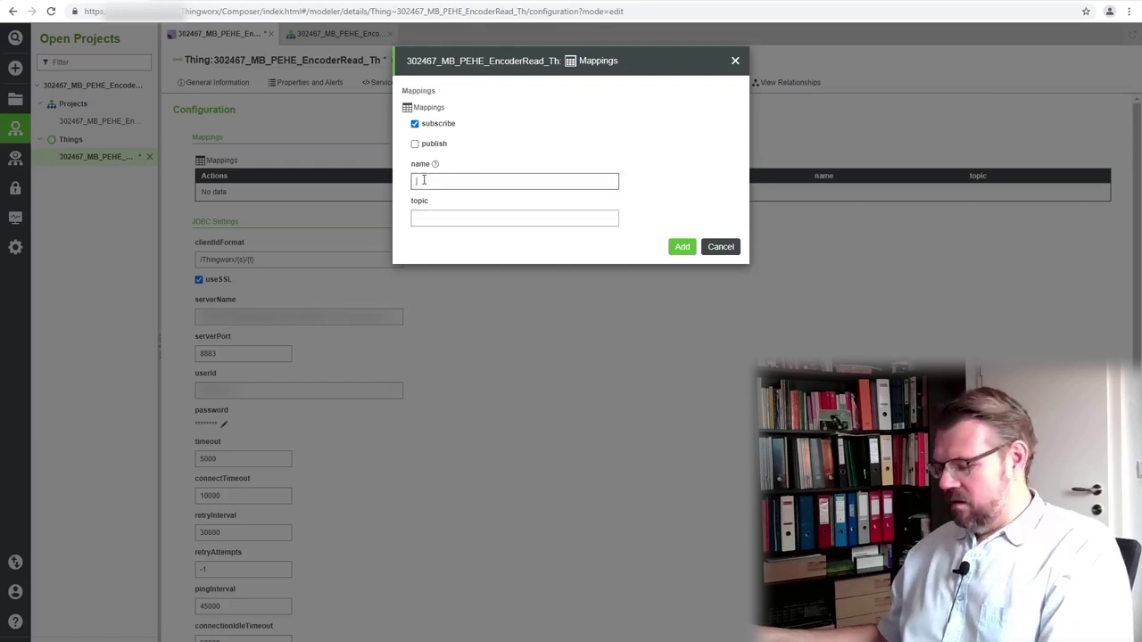